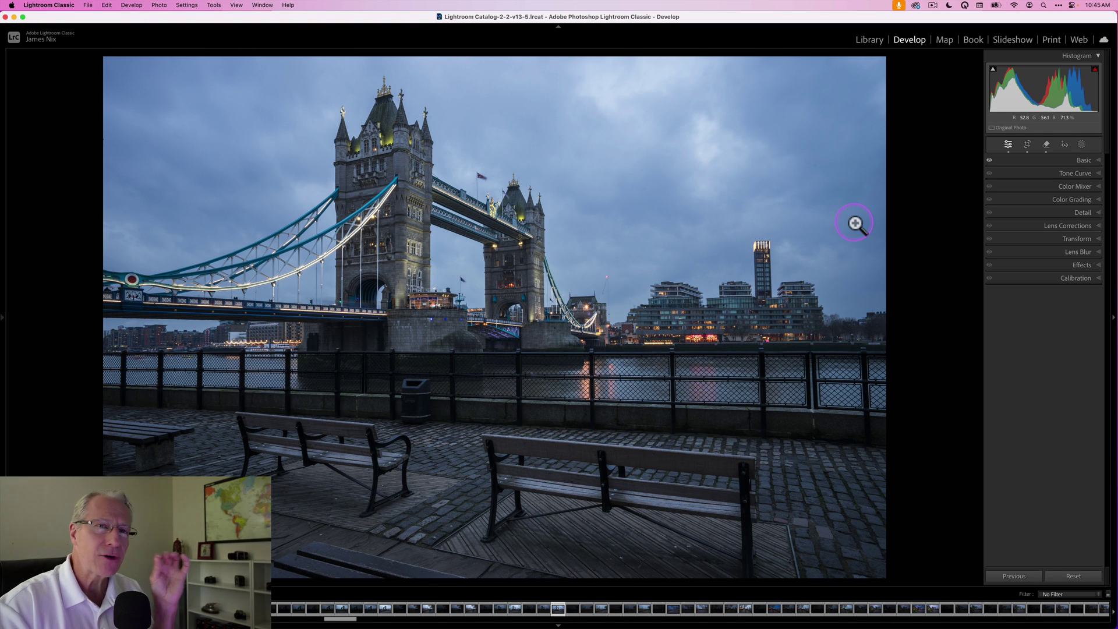
Close the Remove settings, compare Before/After, and expand the Basic panel showing Contrast +34, Highlights −74.
{"action": "left_click", "coordinate": [1046, 146]}
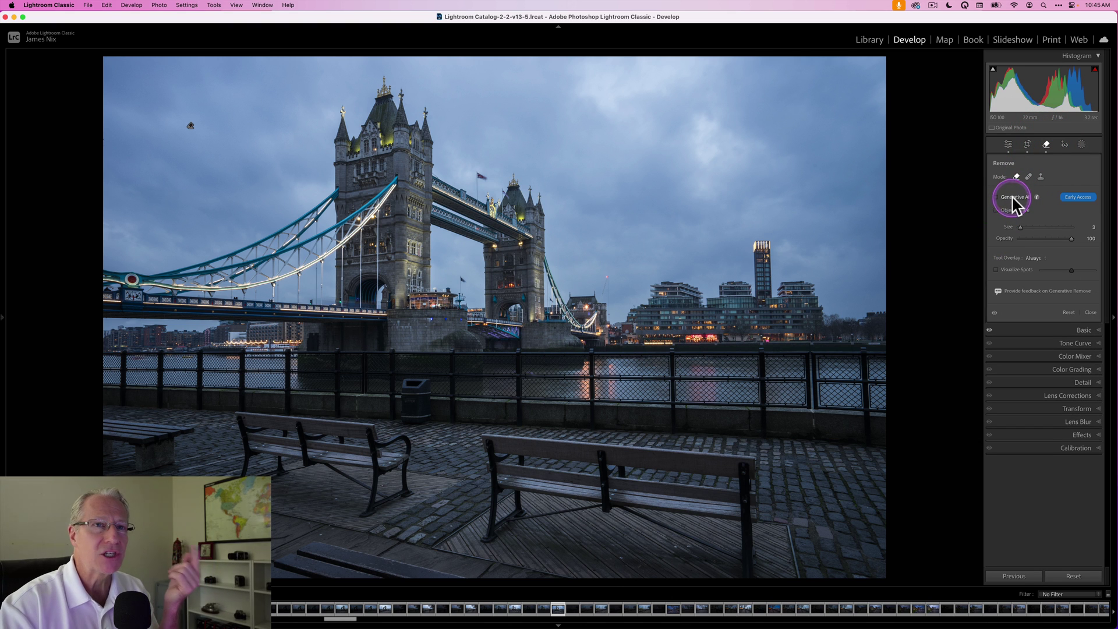
{"action": "left_click", "coordinate": [1046, 146]}
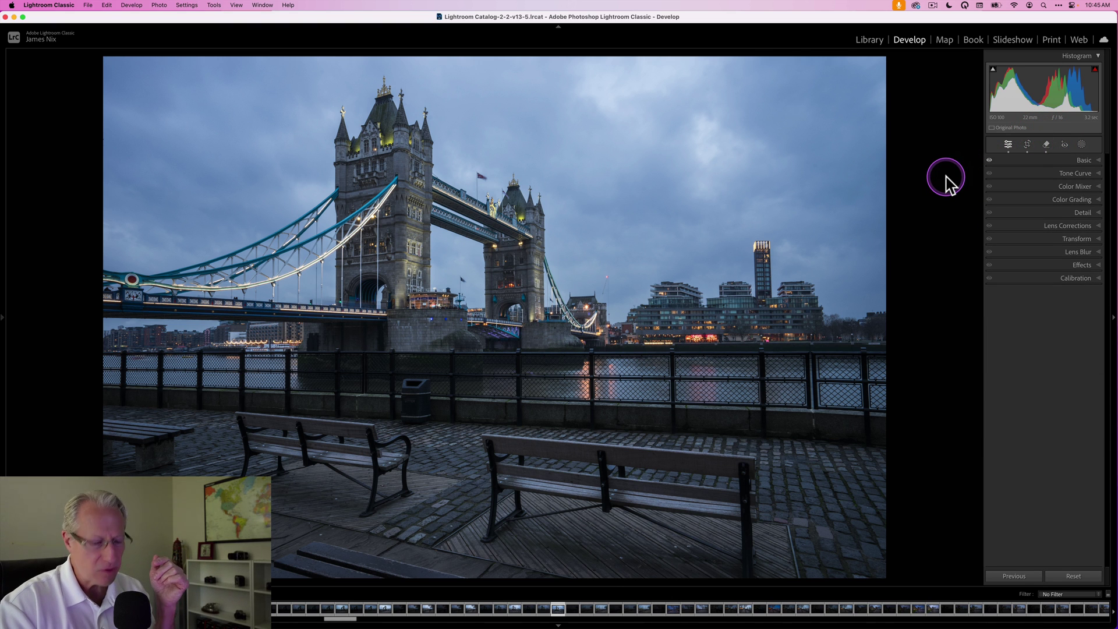
{"action": "key", "text": "backslash"}
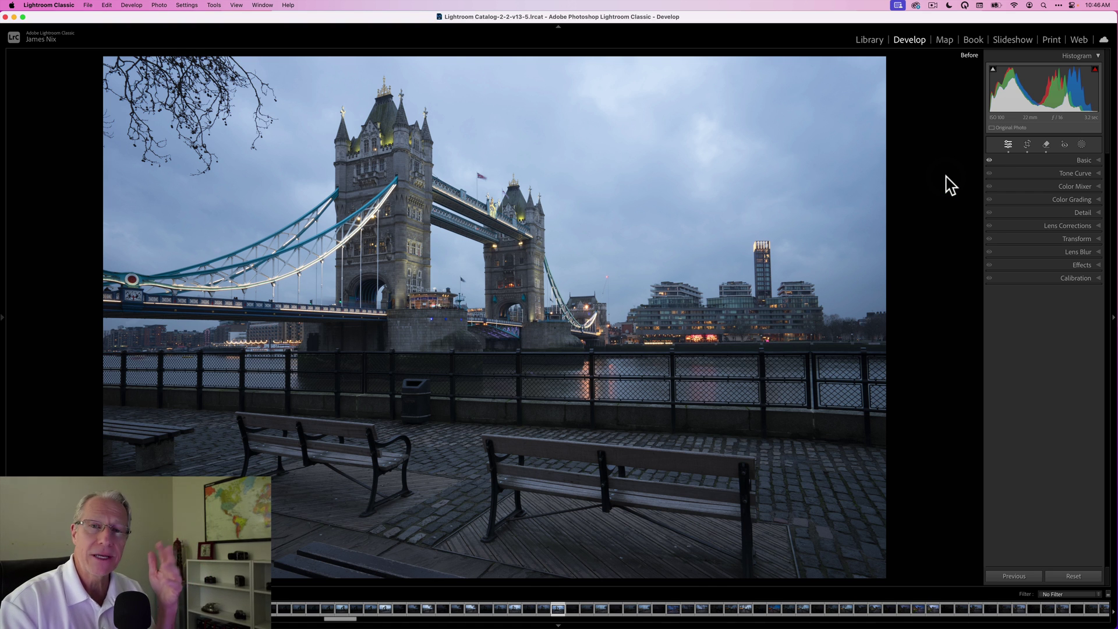
{"action": "key", "text": "backslash"}
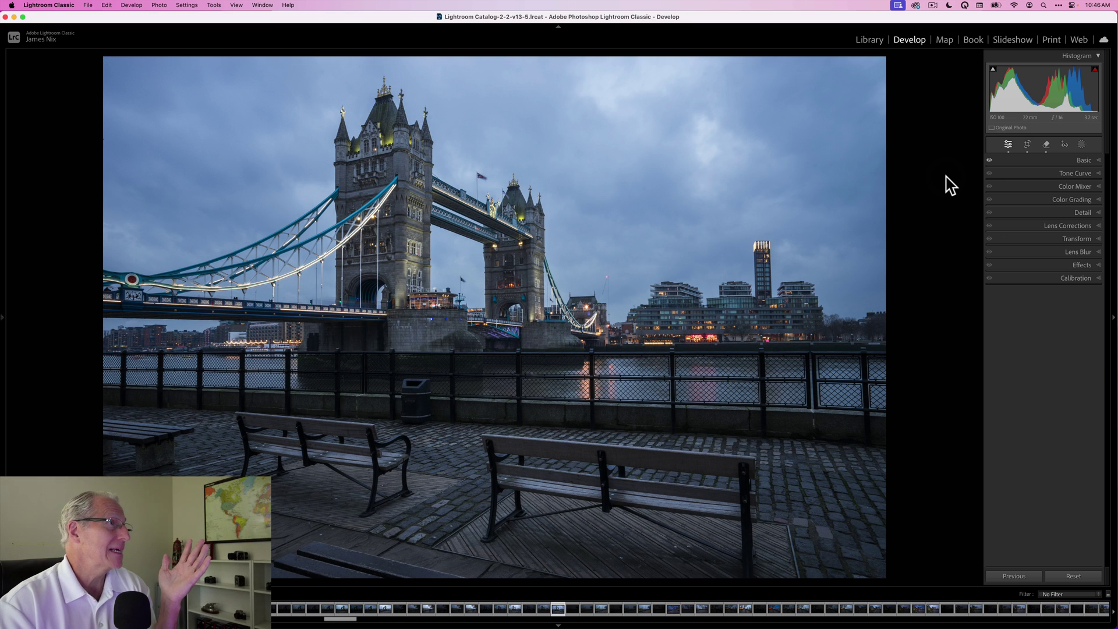
{"action": "key", "text": "backslash"}
{"action": "key", "text": "backslash"}
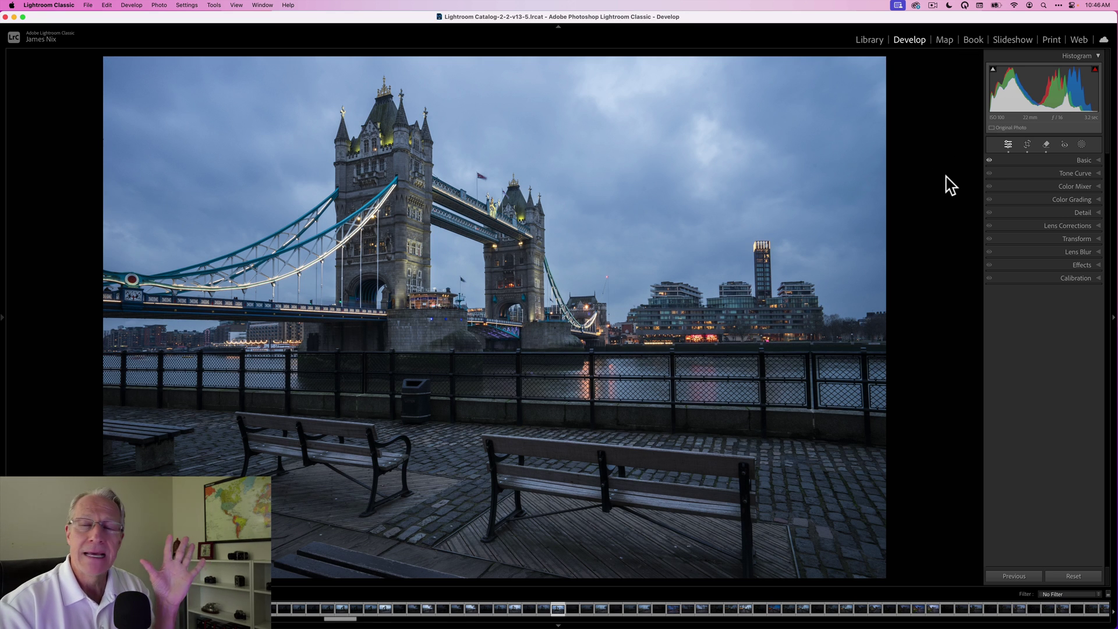
{"action": "left_click", "coordinate": [1023, 163]}
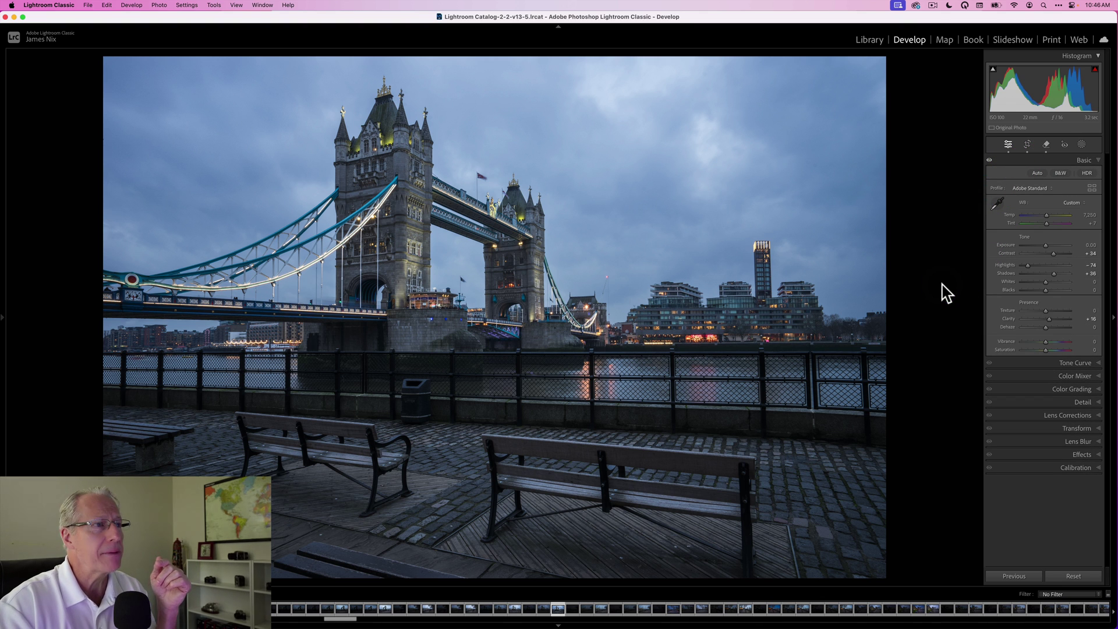
View the unedited original, then collapse the Basic panel.
{"action": "key", "text": "backslash"}
{"action": "key", "text": "backslash"}
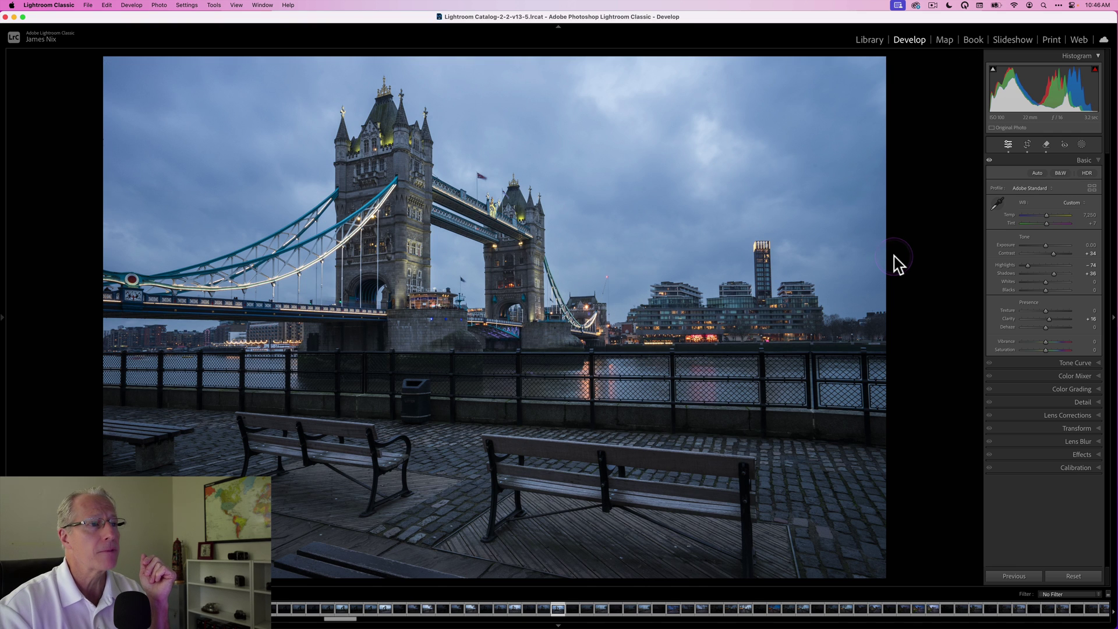
{"action": "left_click", "coordinate": [1033, 161]}
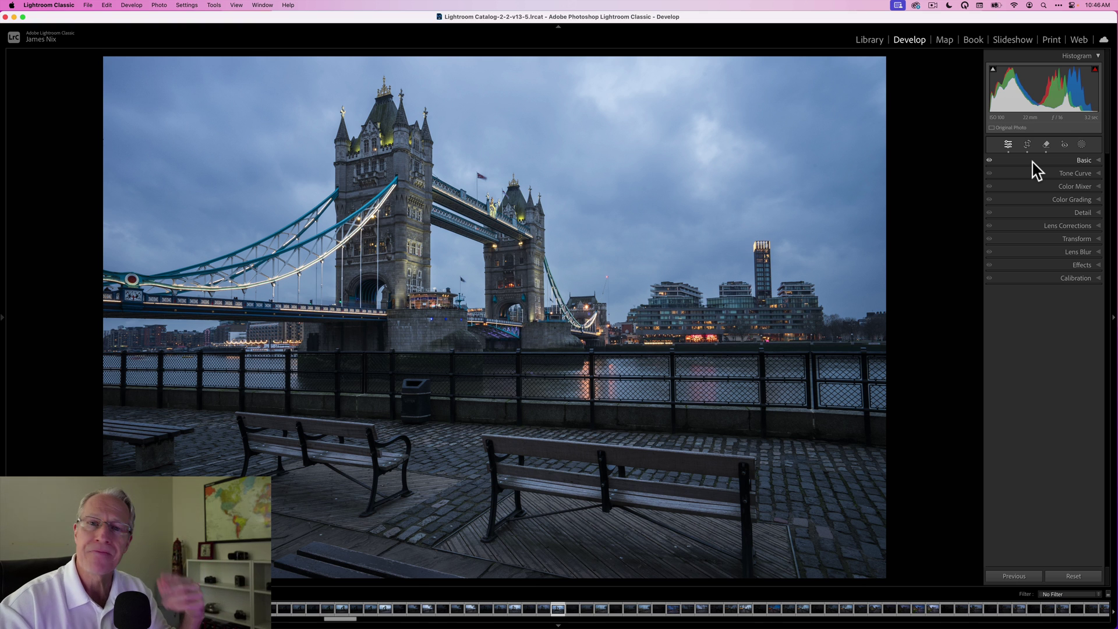
Add a linear gradient from benches to railing with Texture 27 and Clarity 39, toggling its visibility.
{"action": "left_click", "coordinate": [1082, 146]}
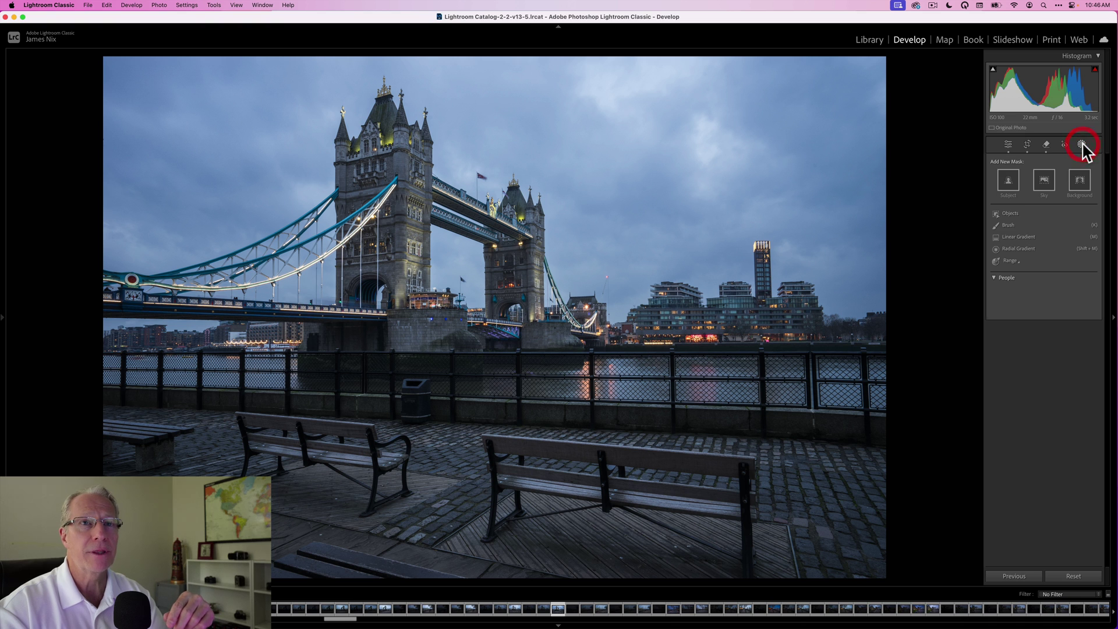
{"action": "left_click", "coordinate": [1014, 237]}
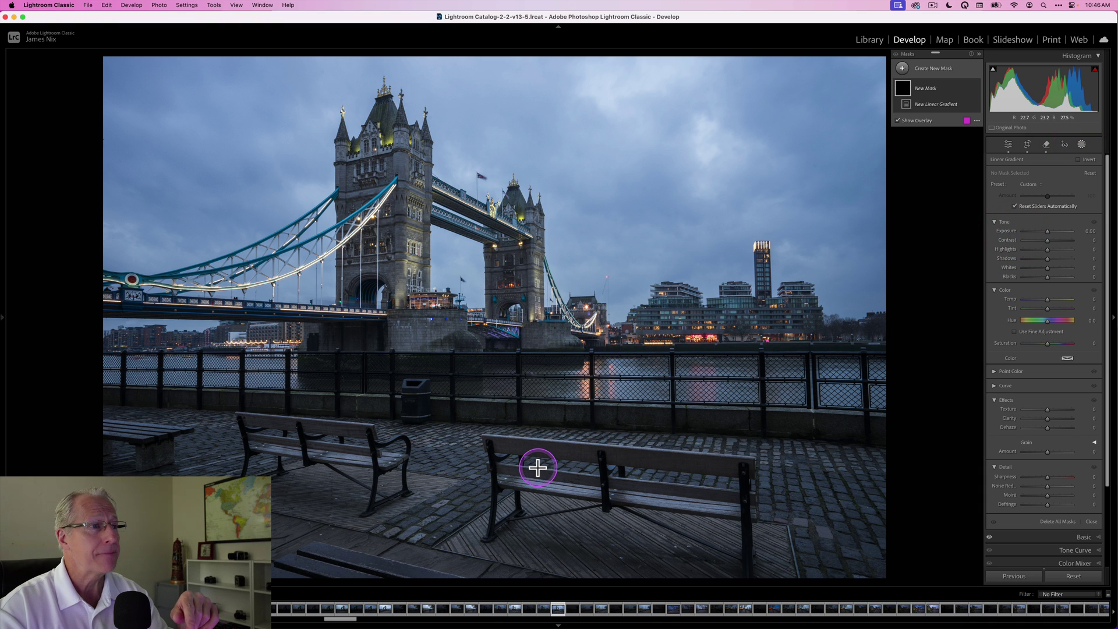
{"action": "left_click_drag", "start_coordinate": [496, 475], "coordinate": [500, 366]}
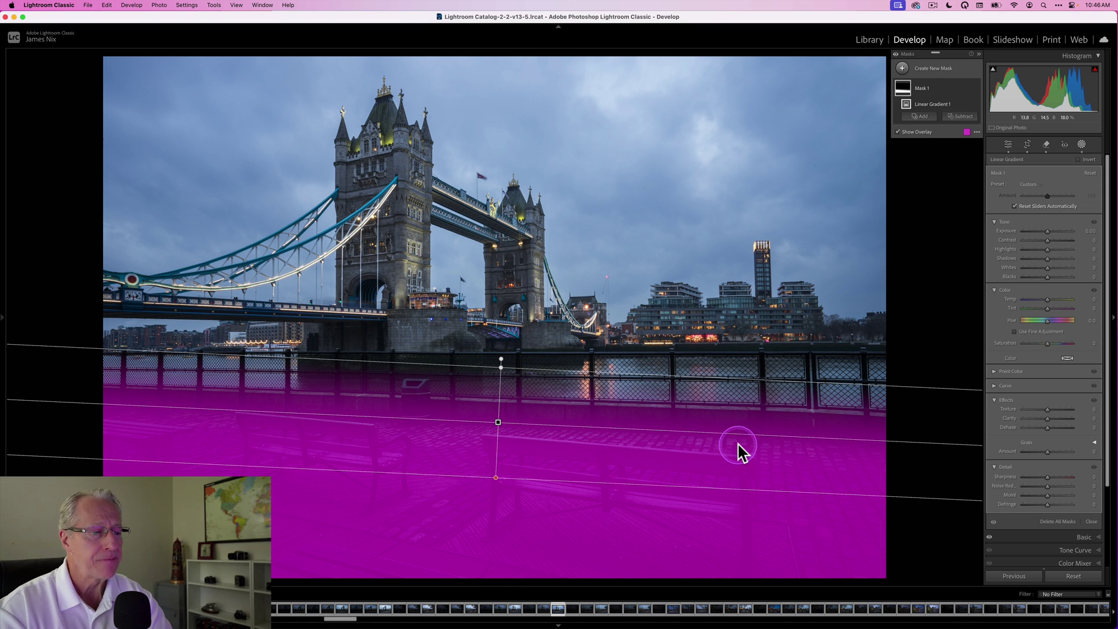
{"action": "left_click_drag", "start_coordinate": [1048, 410], "coordinate": [1057, 419]}
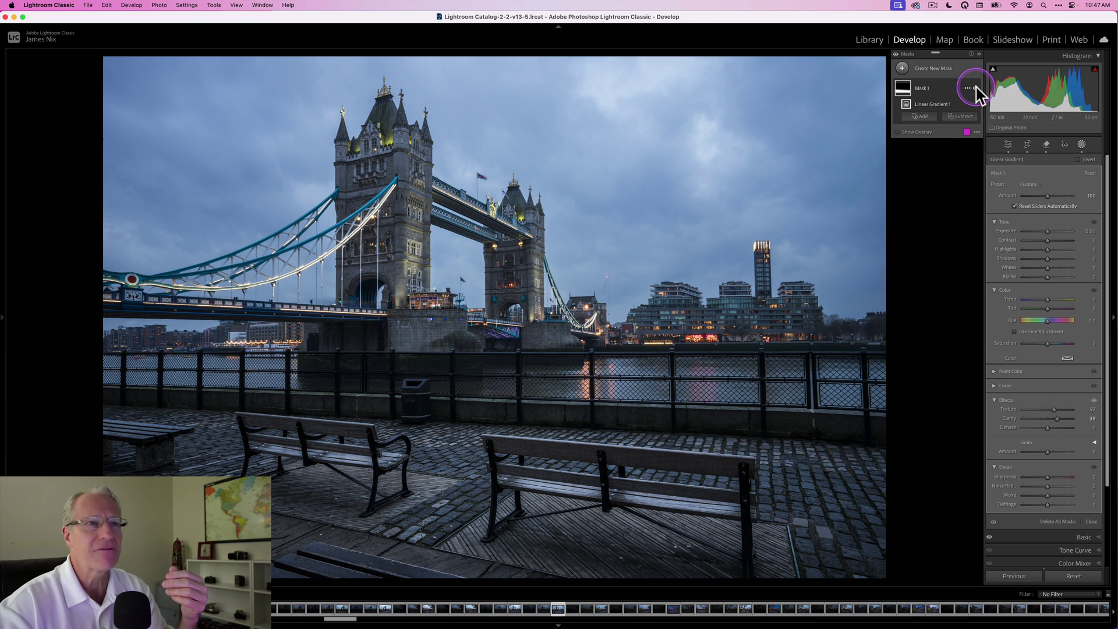
{"action": "left_click", "coordinate": [976, 87]}
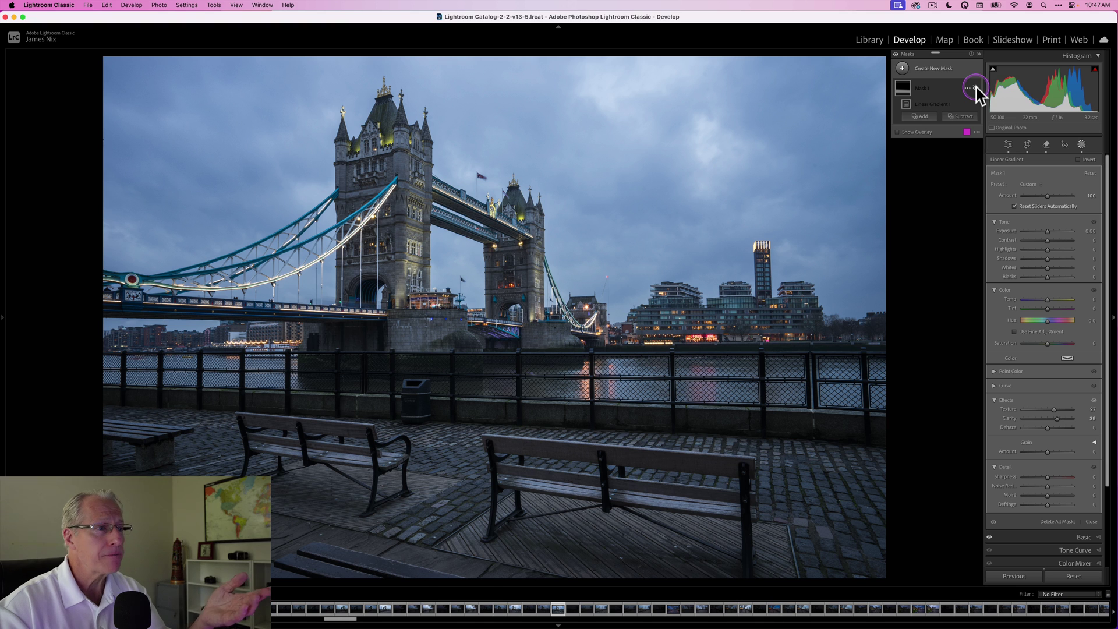
{"action": "left_click", "coordinate": [976, 88]}
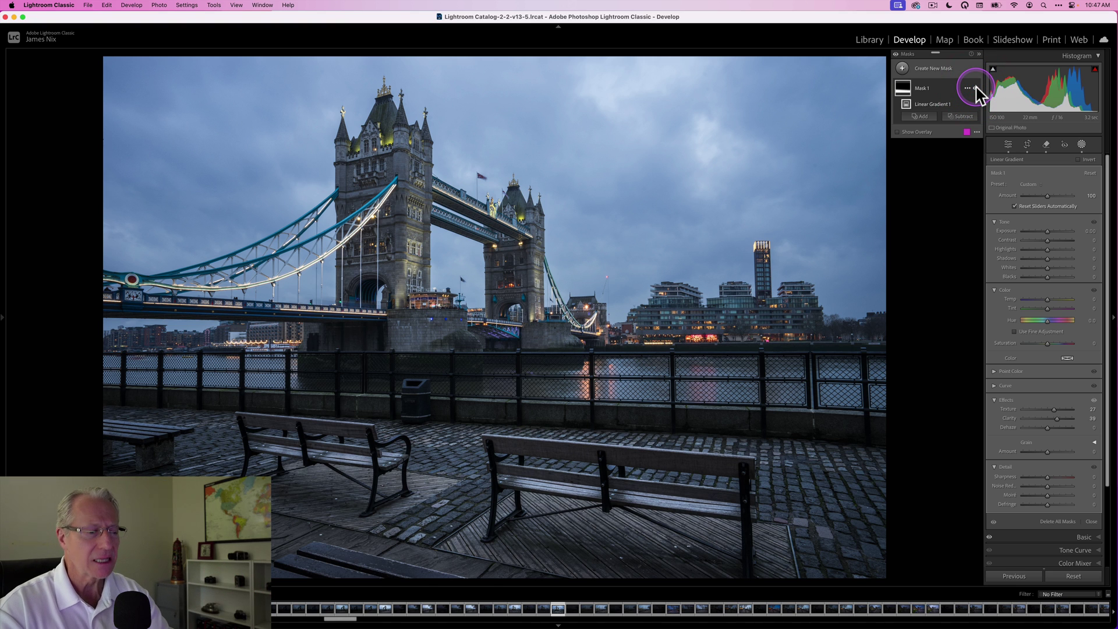
Create a Color Range mask sampled from the sky and tighten Refine to 37.
{"action": "left_click", "coordinate": [902, 70]}
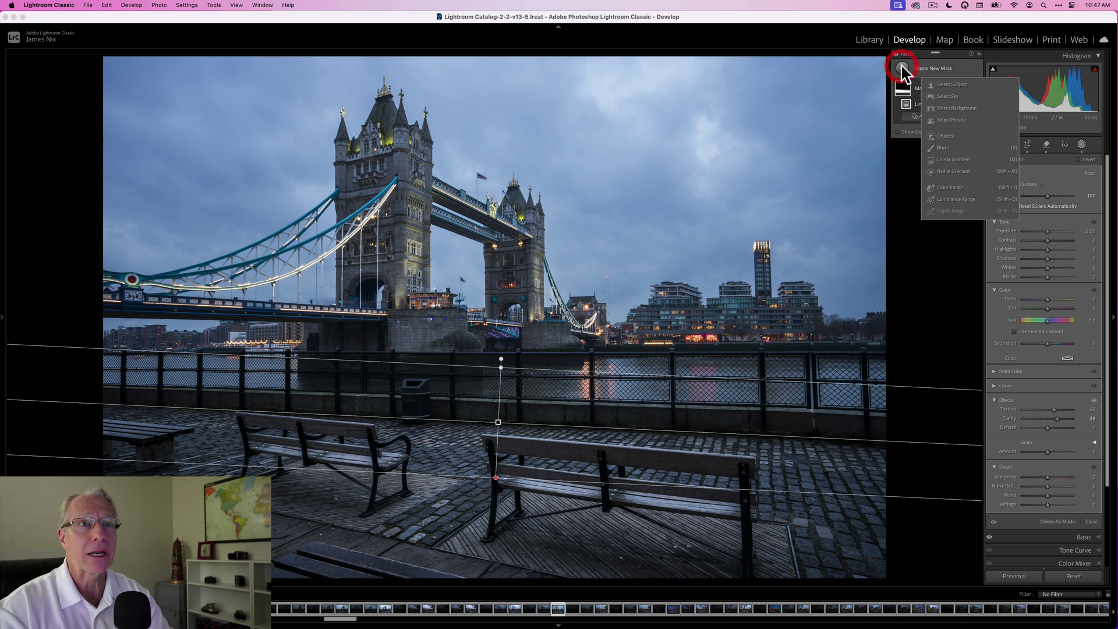
{"action": "left_click", "coordinate": [945, 189]}
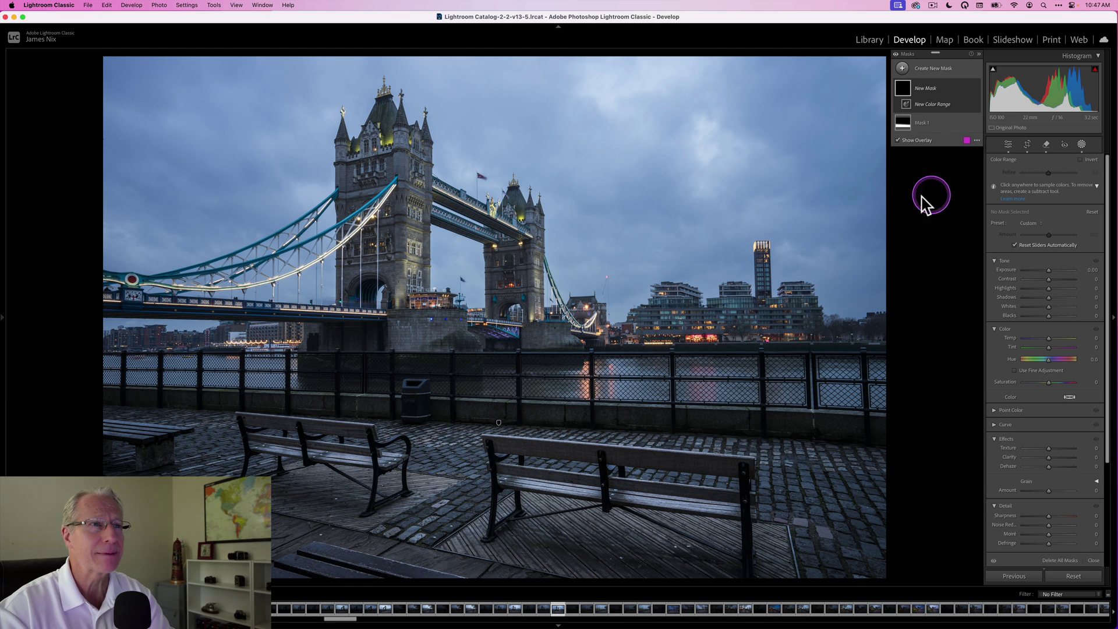
{"action": "left_click", "coordinate": [647, 184]}
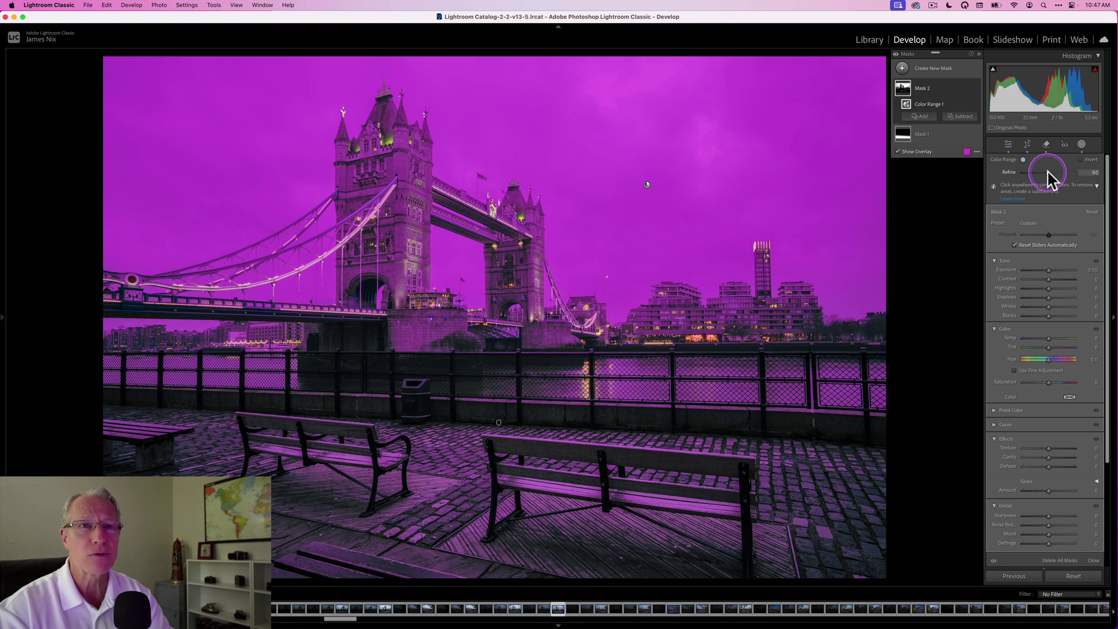
{"action": "key", "text": "shift+w"}
{"action": "left_click_drag", "start_coordinate": [1049, 171], "coordinate": [1044, 172]}
{"action": "left_click_drag", "start_coordinate": [958, 175], "coordinate": [952, 175]}
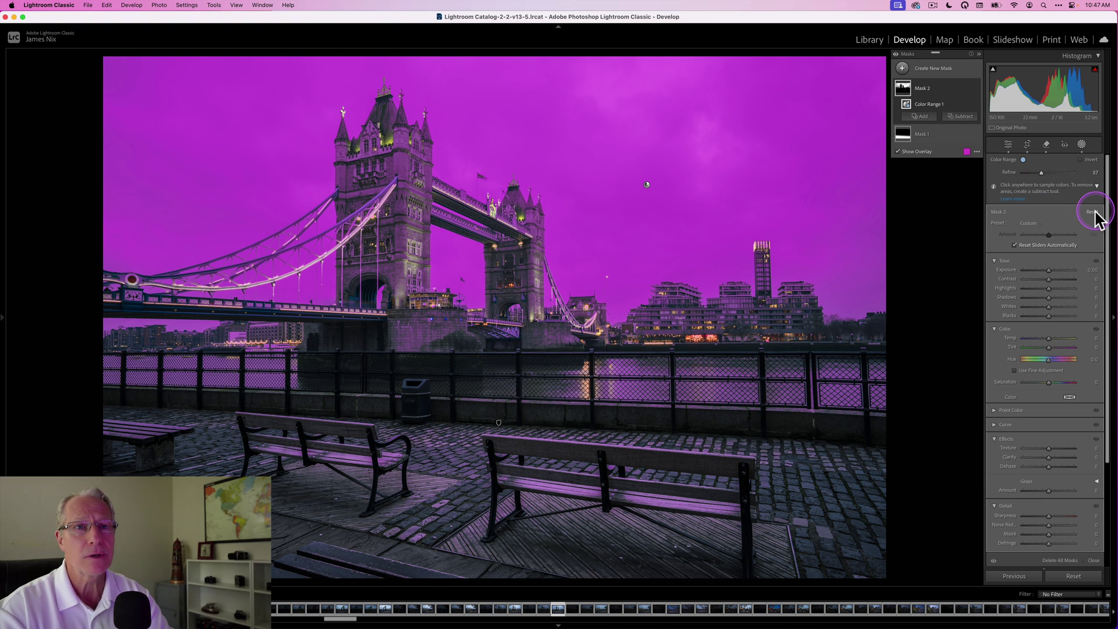
Darken the sky mask's Exposure and cool its Temp, then compare with the mask hidden.
{"action": "left_click", "coordinate": [1049, 270]}
{"action": "left_click_drag", "start_coordinate": [1049, 269], "coordinate": [1046, 270]}
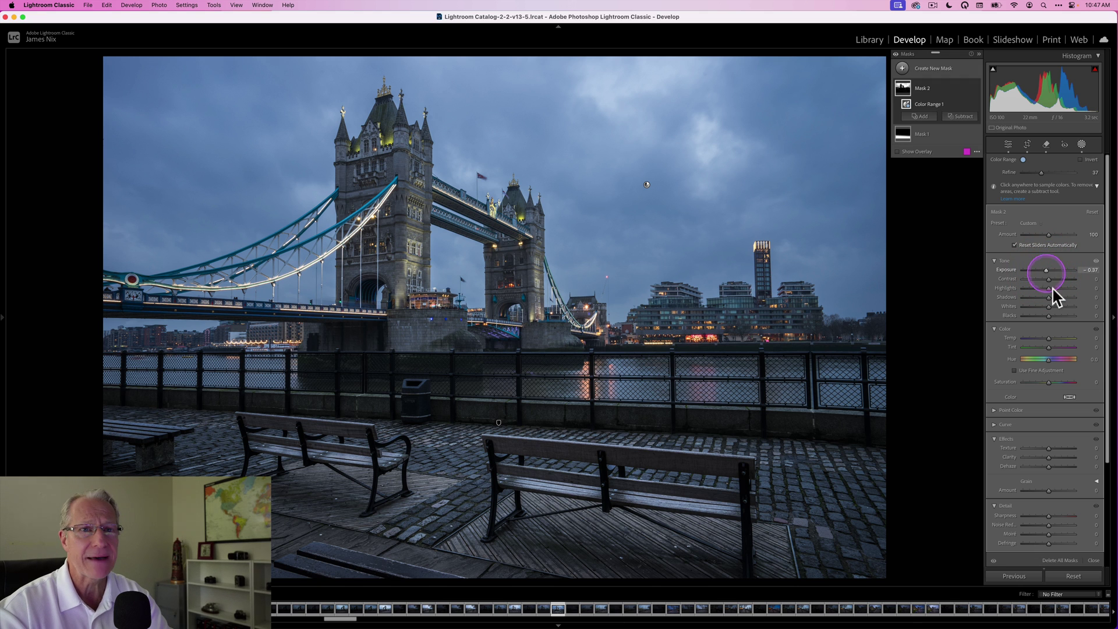
{"action": "left_click_drag", "start_coordinate": [1049, 338], "coordinate": [1047, 337]}
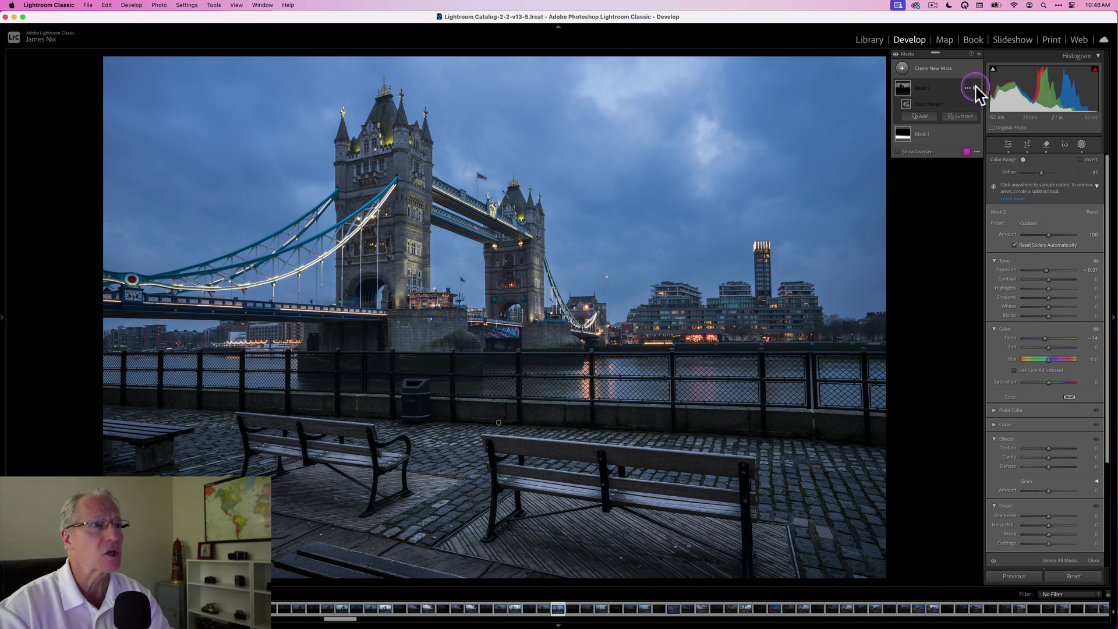
{"action": "left_click", "coordinate": [976, 87]}
{"action": "left_click", "coordinate": [977, 88]}
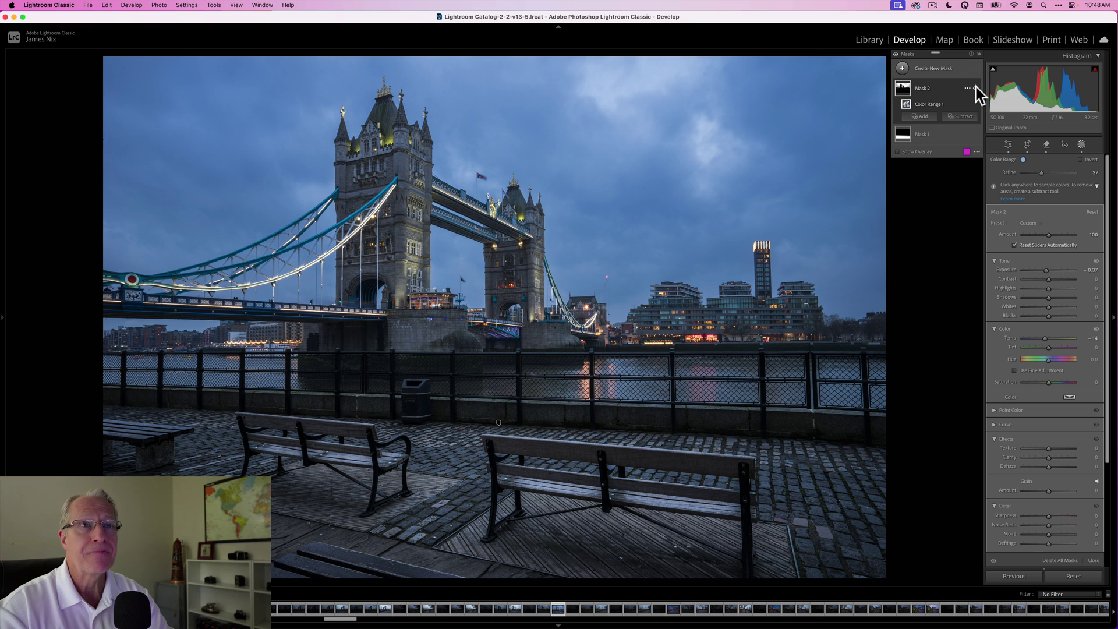
{"action": "left_click", "coordinate": [902, 69]}
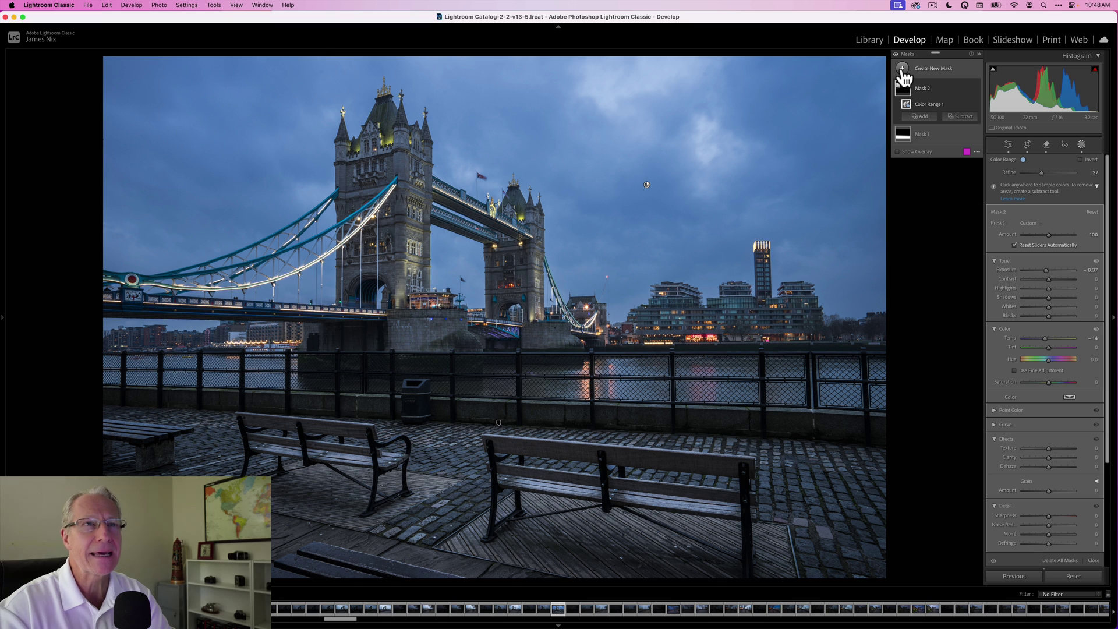
Add a Luminance Range mask narrowed to 45/47–58/59 over the bridge, buildings and benches.
{"action": "left_click", "coordinate": [902, 69]}
{"action": "left_click", "coordinate": [954, 181]}
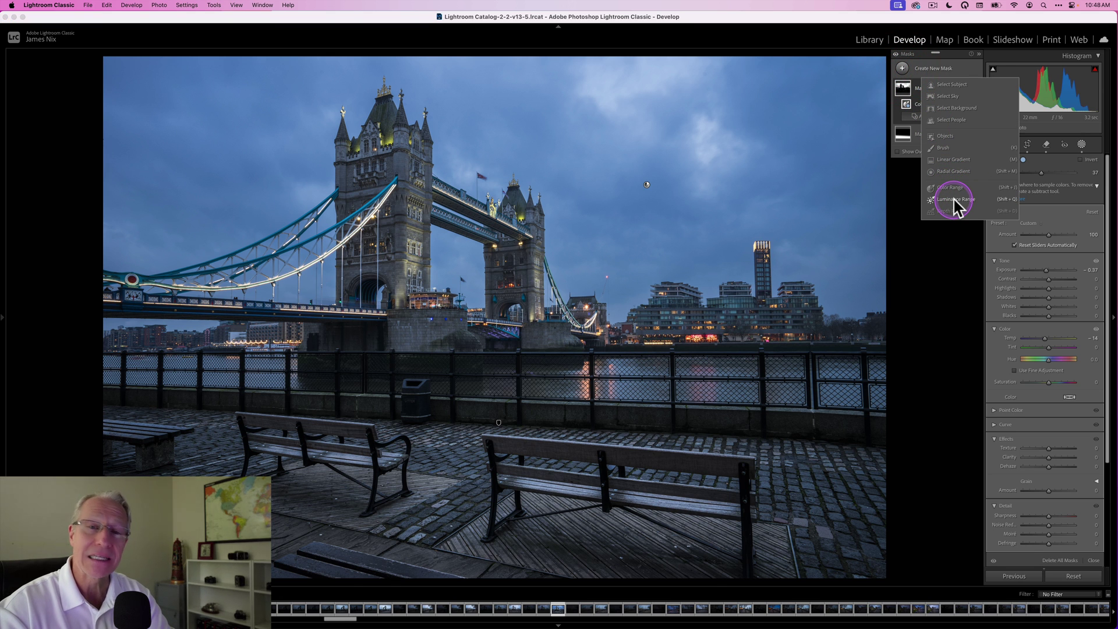
{"action": "left_click", "coordinate": [956, 201]}
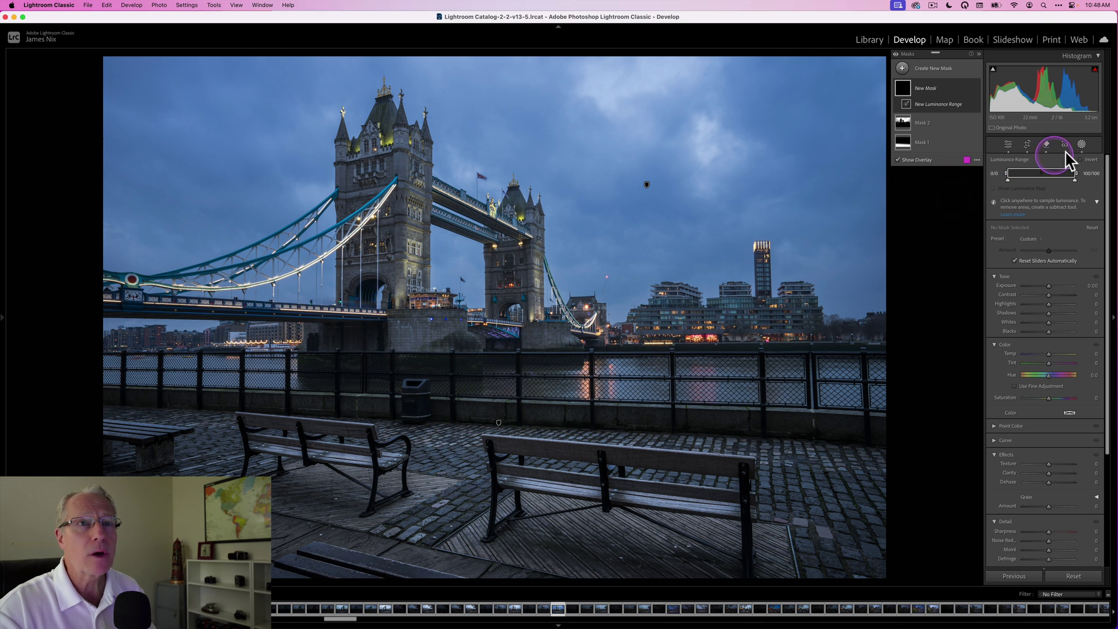
{"action": "left_click", "coordinate": [1009, 177]}
{"action": "left_click_drag", "start_coordinate": [1010, 178], "coordinate": [1045, 177]}
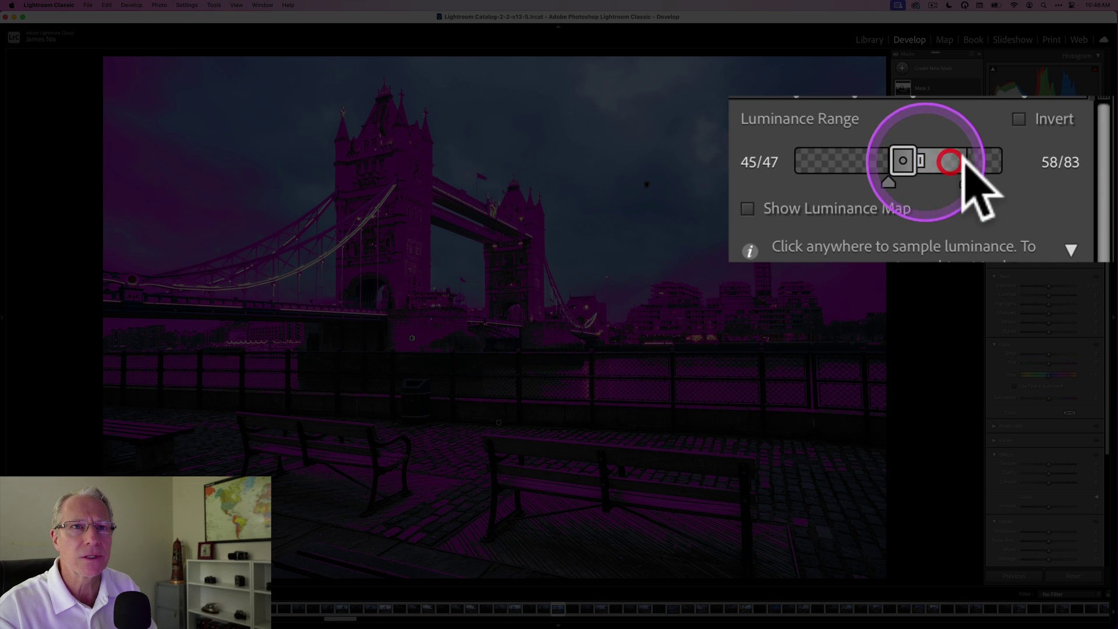
{"action": "left_click_drag", "start_coordinate": [969, 182], "coordinate": [965, 183]}
{"action": "left_click_drag", "start_coordinate": [1064, 180], "coordinate": [1046, 179]}
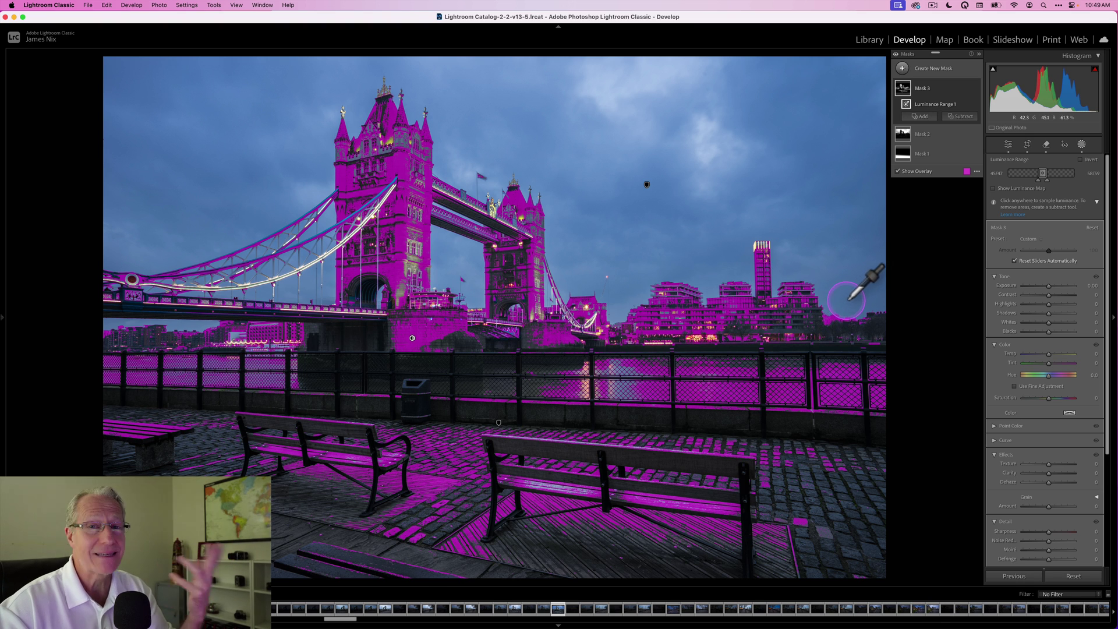
Subtract a linear gradient over the foreground from Mask 3.
{"action": "left_click", "coordinate": [958, 119]}
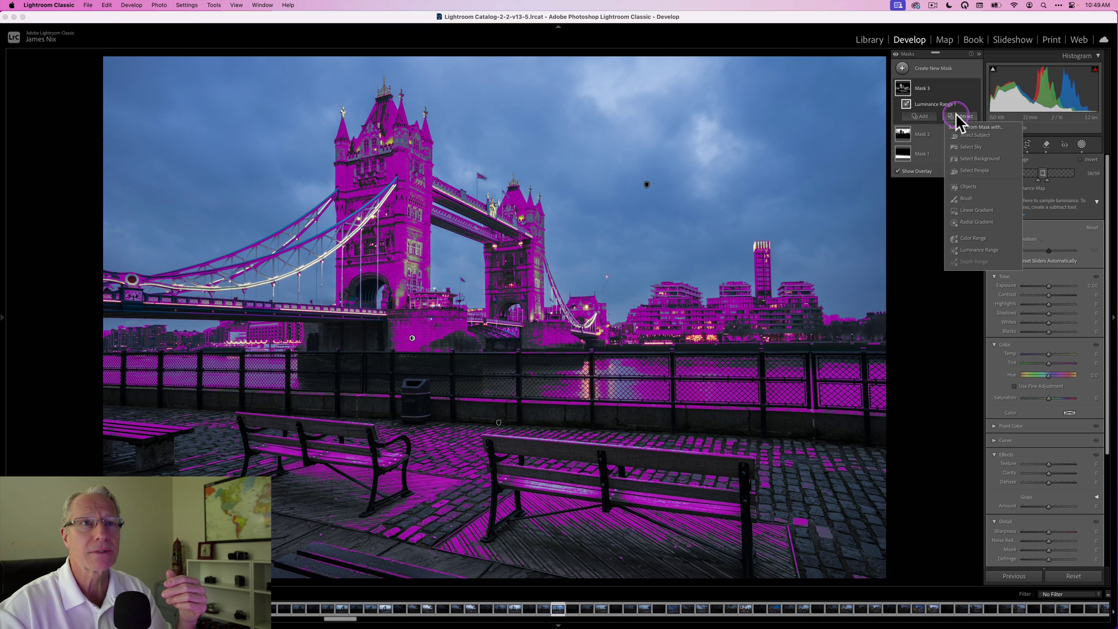
{"action": "left_click", "coordinate": [977, 210]}
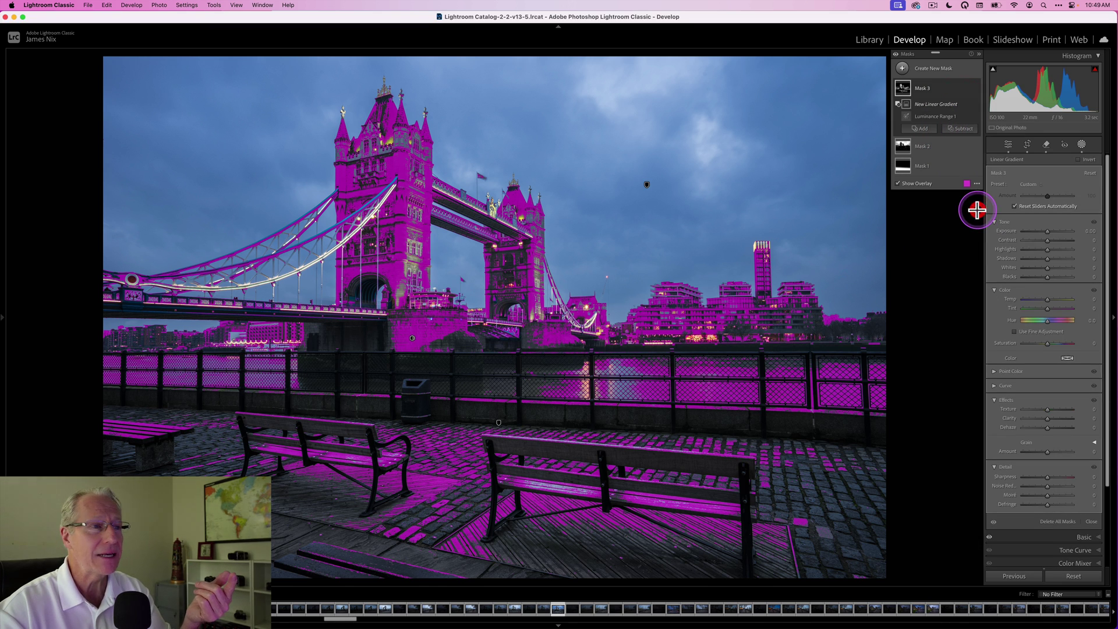
{"action": "left_click_drag", "start_coordinate": [492, 437], "coordinate": [495, 349]}
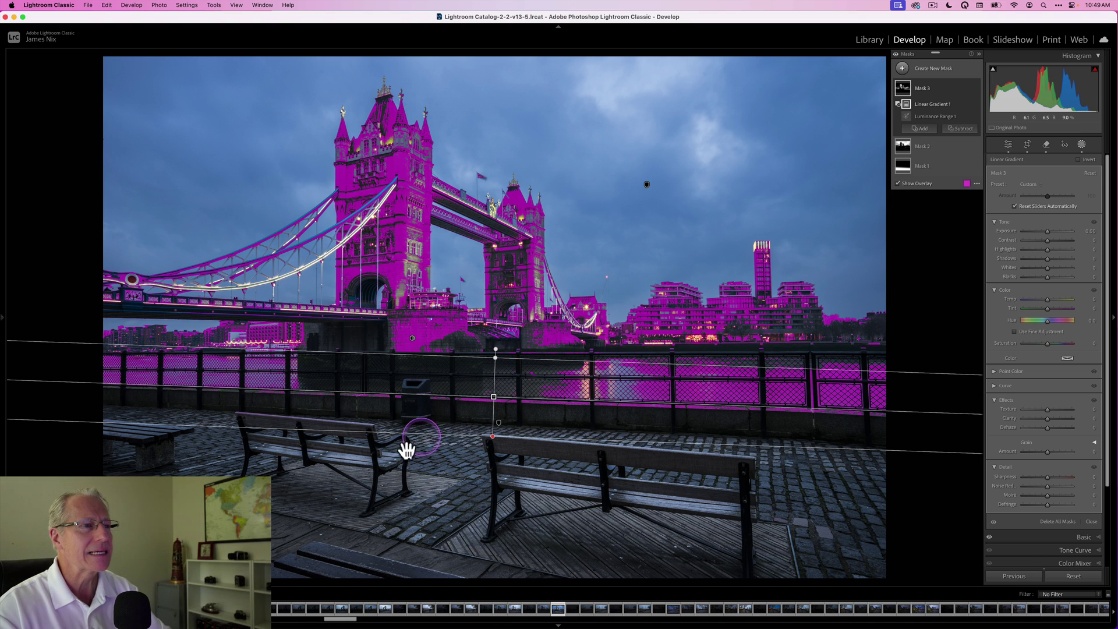
{"action": "left_click_drag", "start_coordinate": [495, 396], "coordinate": [493, 394]}
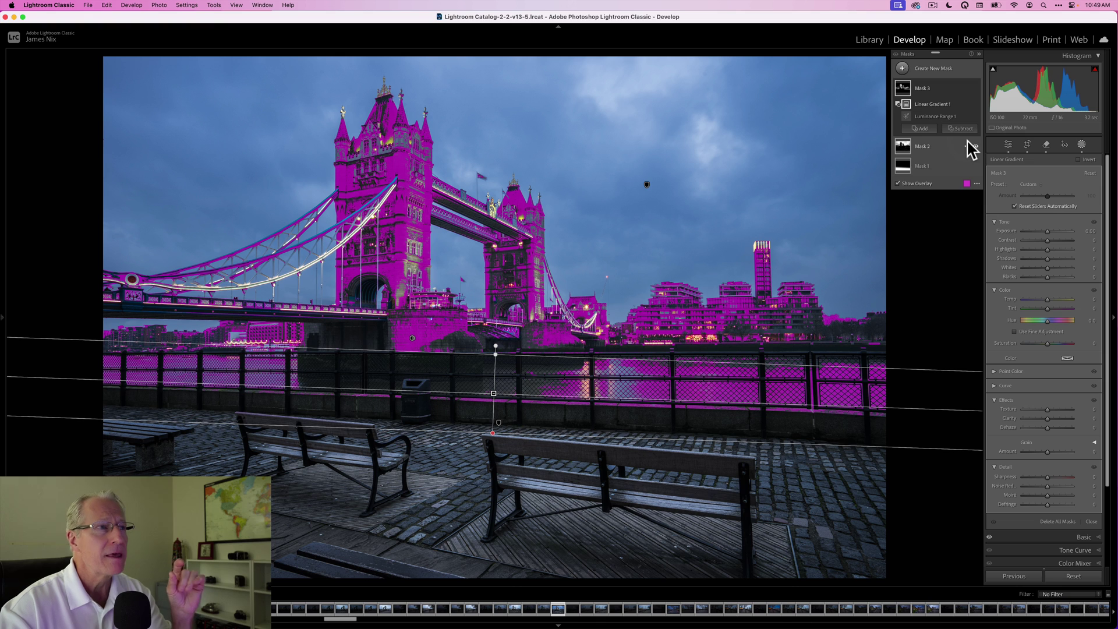
Set Mask 3 to Exposure 0.30, Temp 10, Tint 21, Texture 18, Clarity 17, and compare.
{"action": "left_click", "coordinate": [1019, 208]}
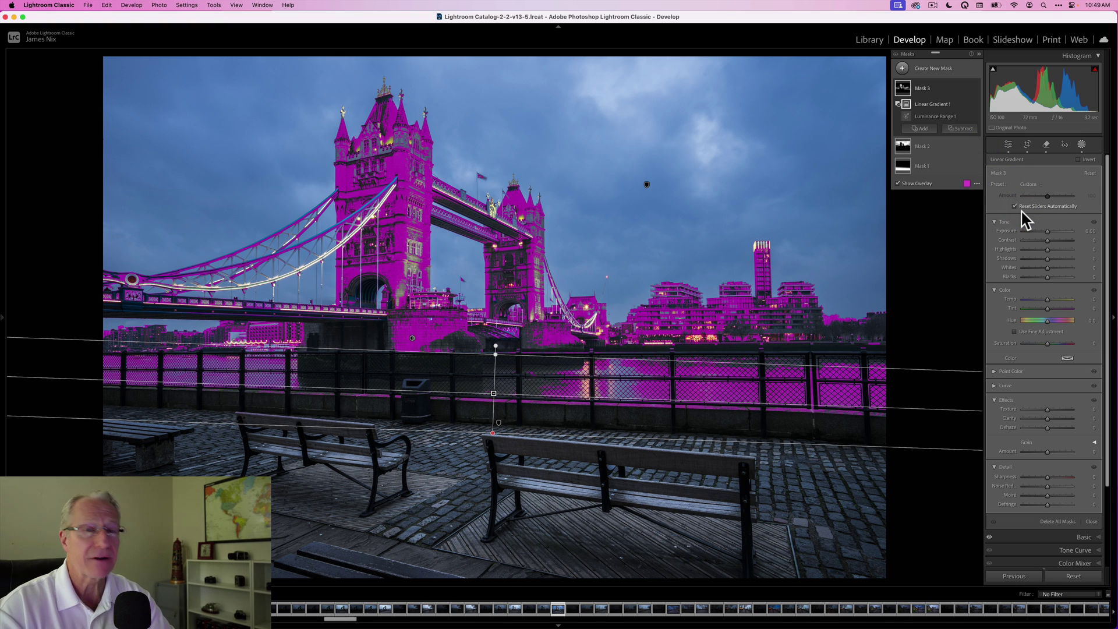
{"action": "left_click_drag", "start_coordinate": [1047, 231], "coordinate": [1049, 231]}
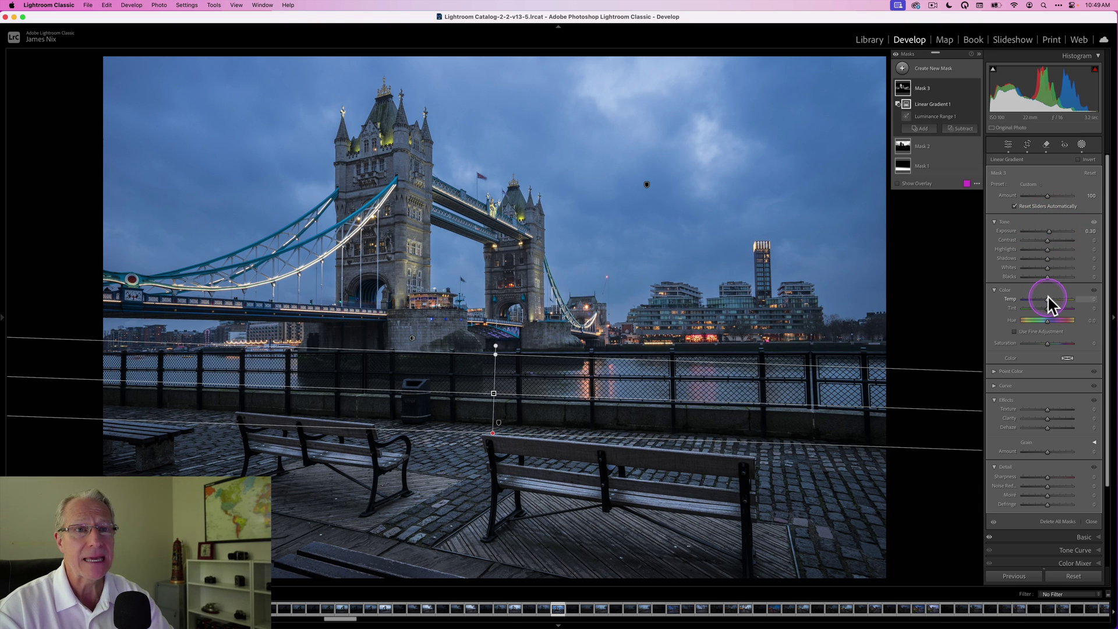
{"action": "left_click_drag", "start_coordinate": [1049, 297], "coordinate": [1050, 300]}
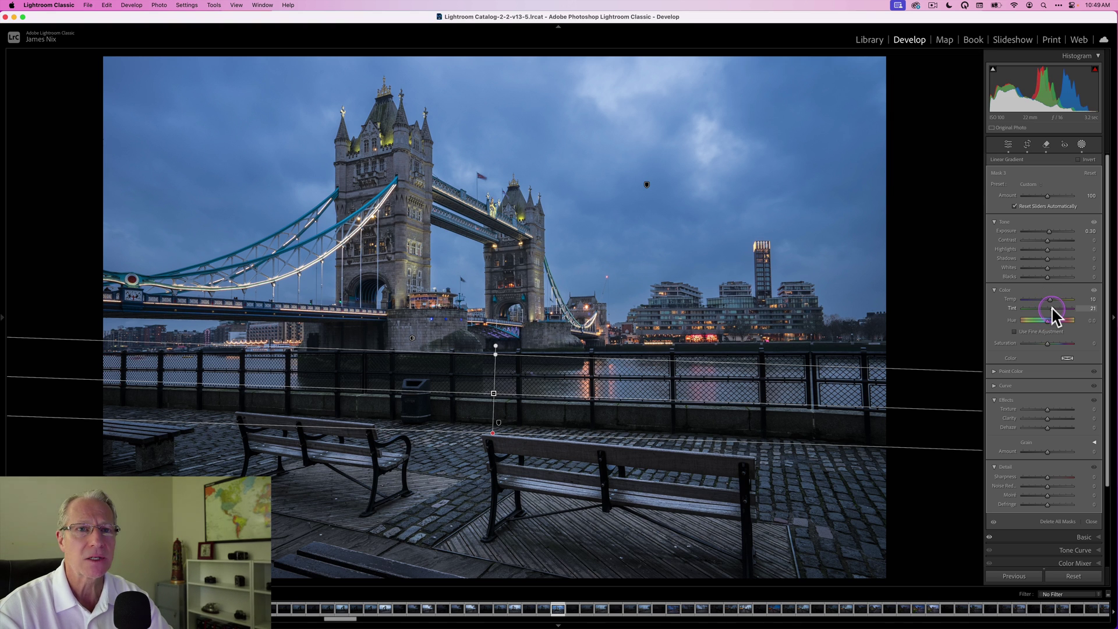
{"action": "left_click_drag", "start_coordinate": [1056, 314], "coordinate": [1056, 315]}
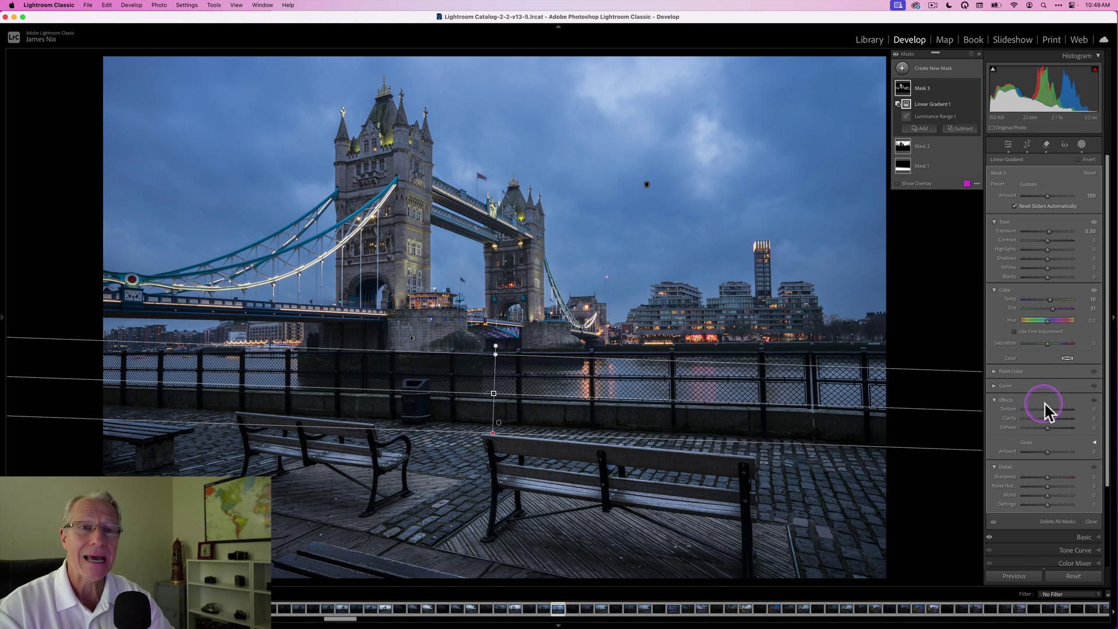
{"action": "left_click_drag", "start_coordinate": [1049, 407], "coordinate": [1050, 418]}
{"action": "left_click", "coordinate": [937, 86]}
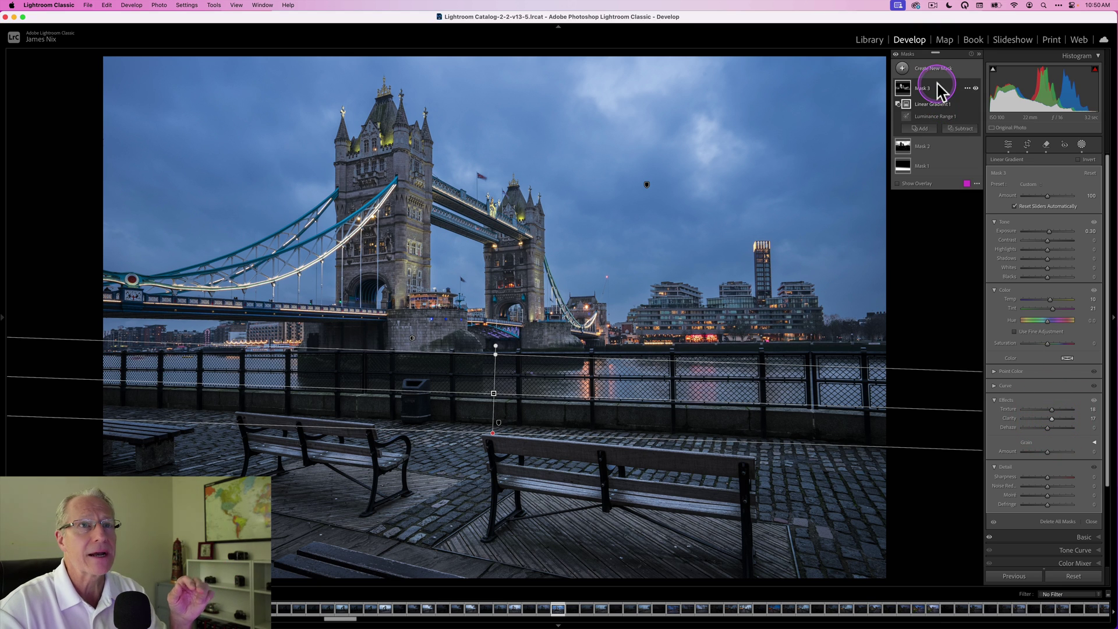
{"action": "left_click", "coordinate": [975, 88]}
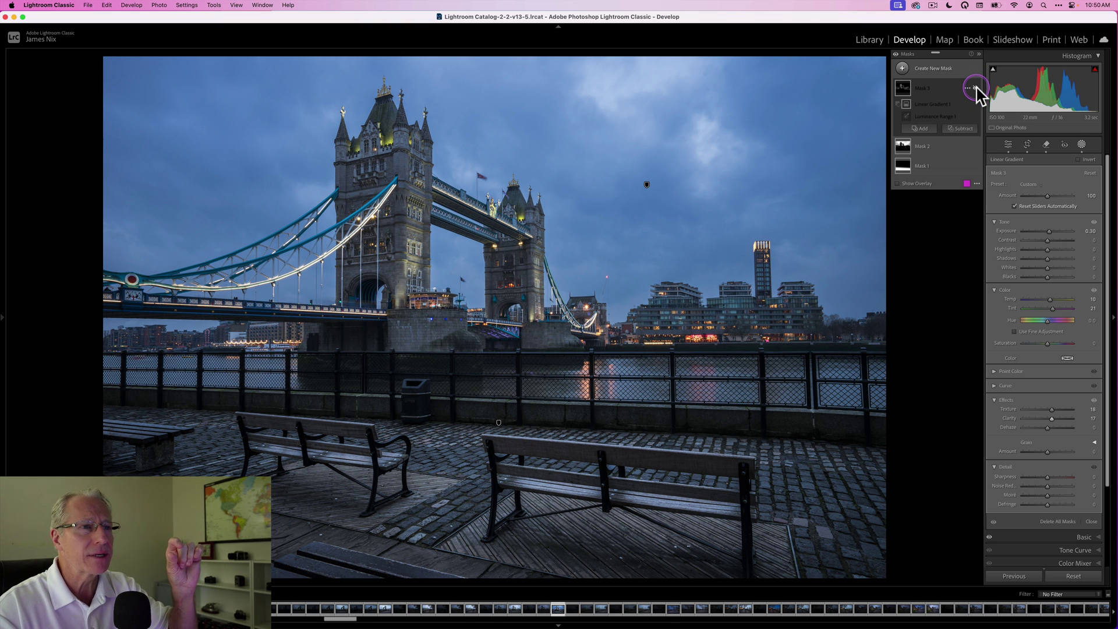
{"action": "left_click", "coordinate": [976, 88]}
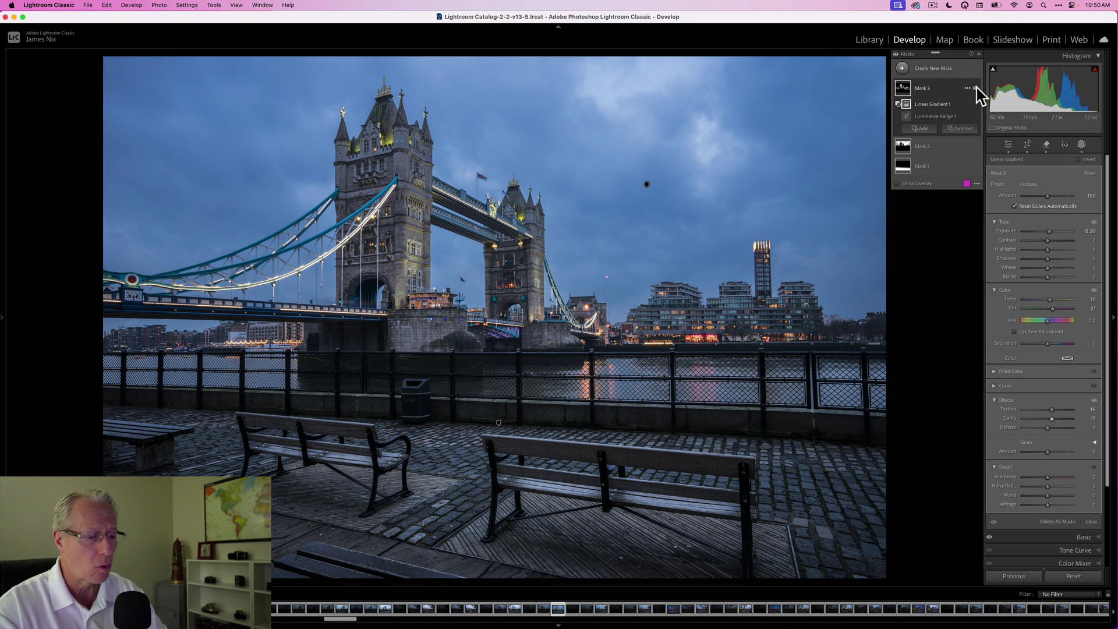
Add a linear gradient over the lower foreground with Exposure −1.53 and close masking.
{"action": "left_click", "coordinate": [902, 68]}
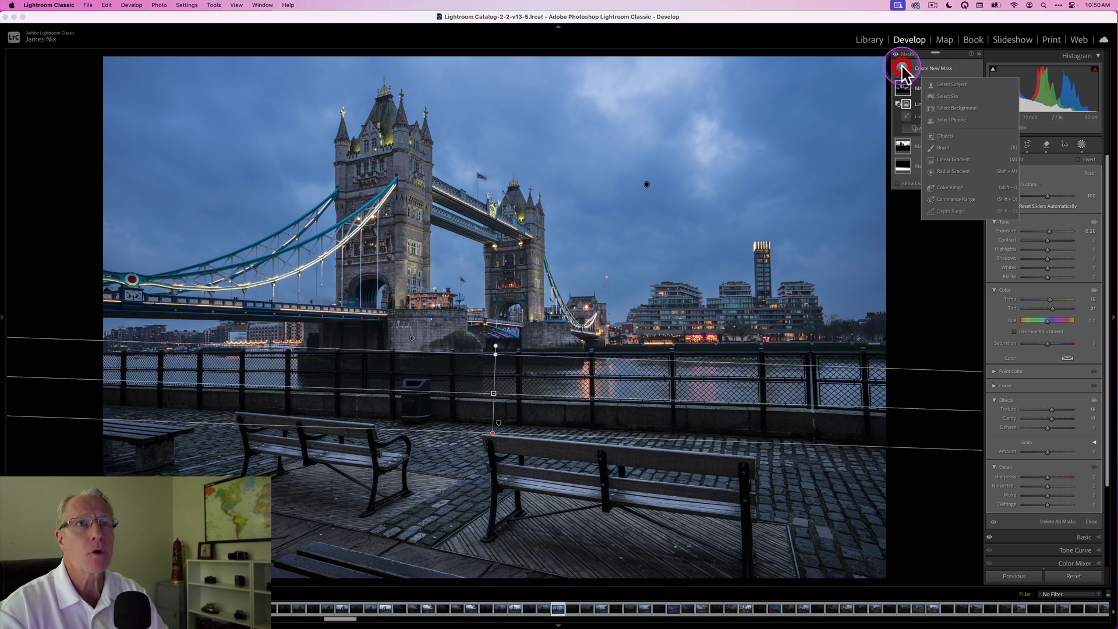
{"action": "left_click", "coordinate": [948, 159]}
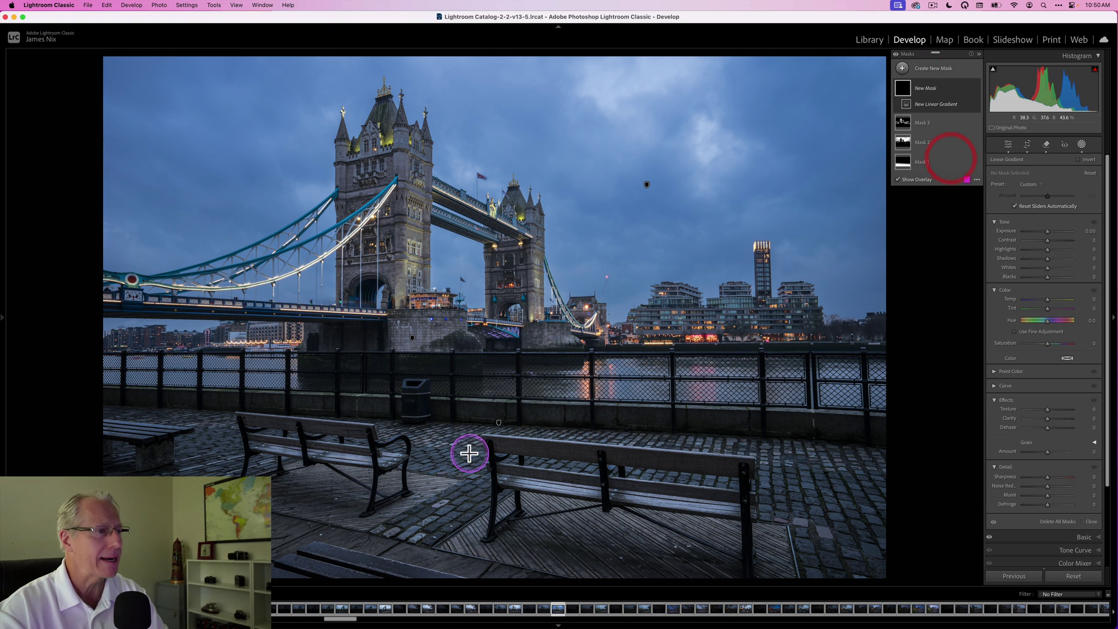
{"action": "left_click_drag", "start_coordinate": [325, 554], "coordinate": [349, 429]}
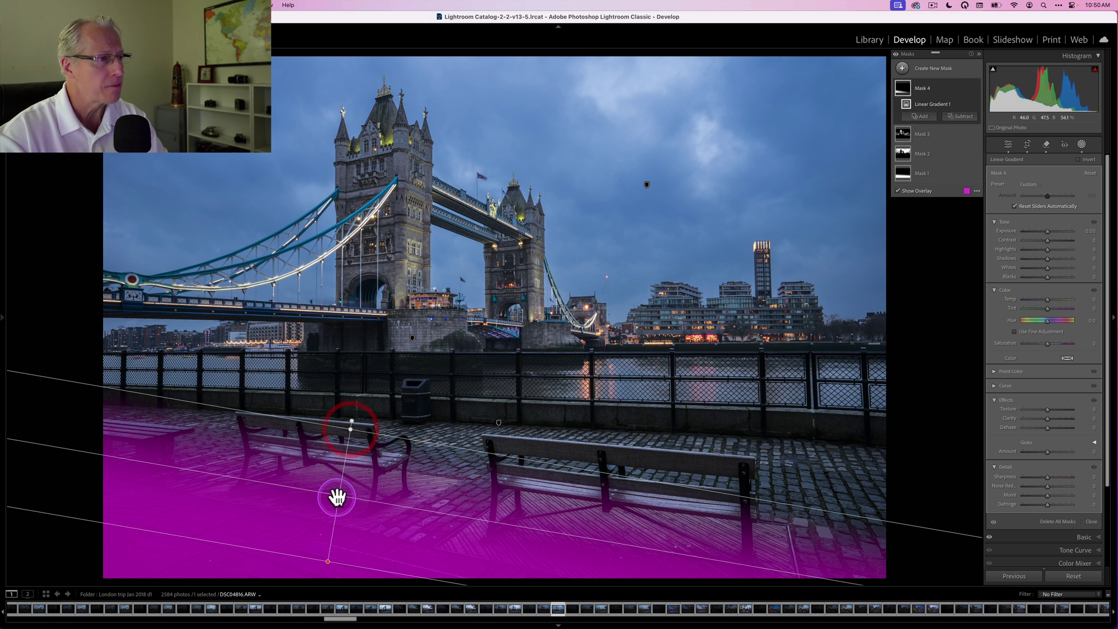
{"action": "left_click_drag", "start_coordinate": [338, 498], "coordinate": [336, 528]}
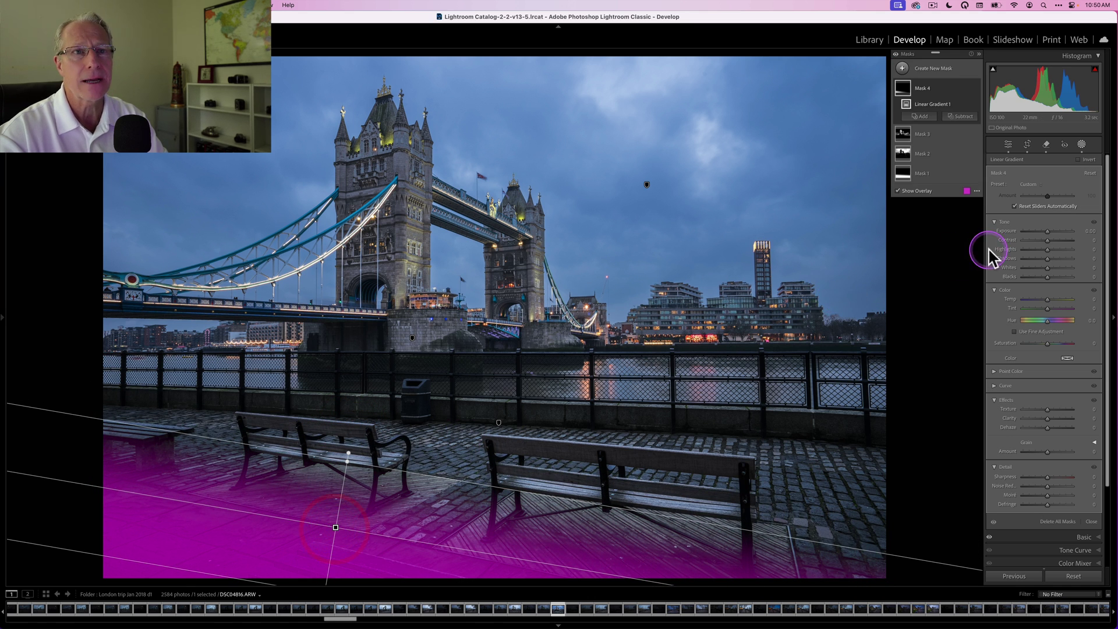
{"action": "left_click_drag", "start_coordinate": [1045, 236], "coordinate": [1037, 236]}
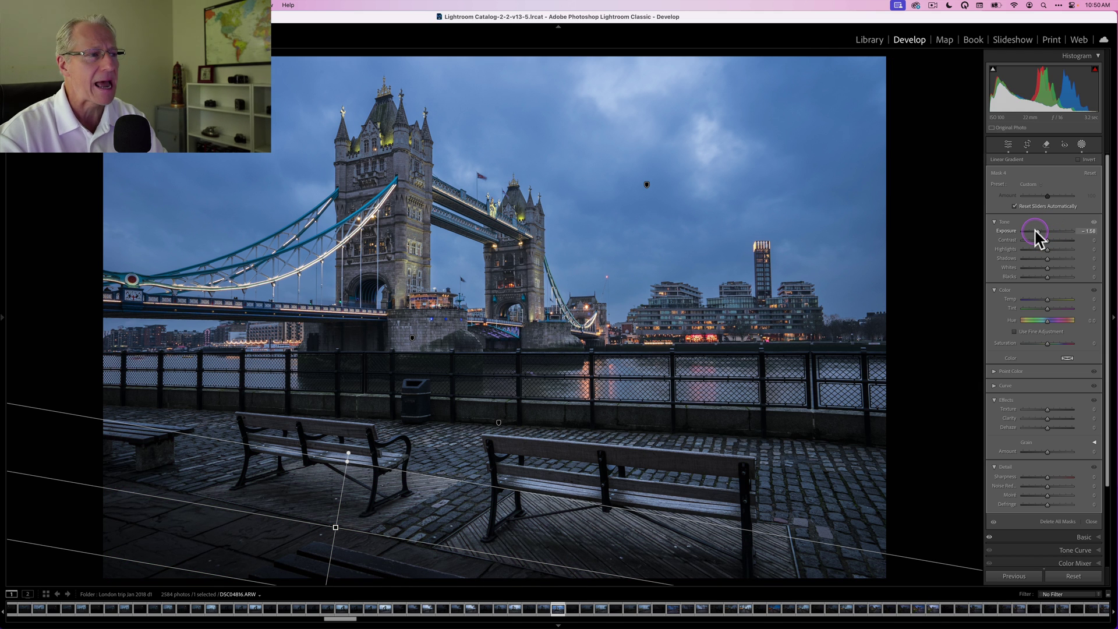
{"action": "left_click_drag", "start_coordinate": [1036, 231], "coordinate": [1037, 231]}
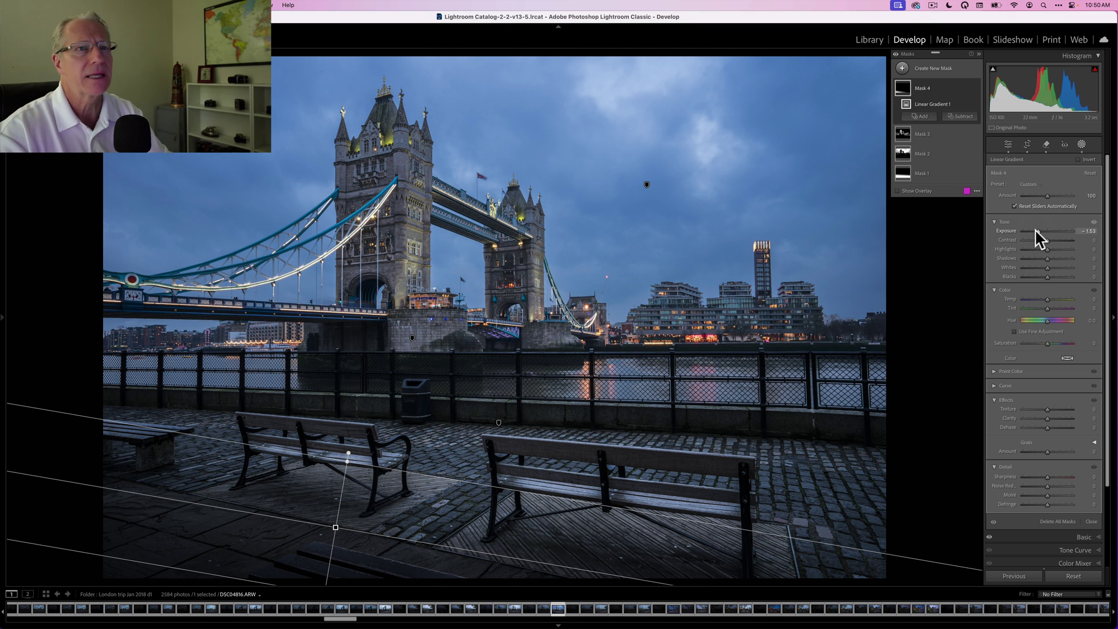
{"action": "left_click", "coordinate": [1067, 212]}
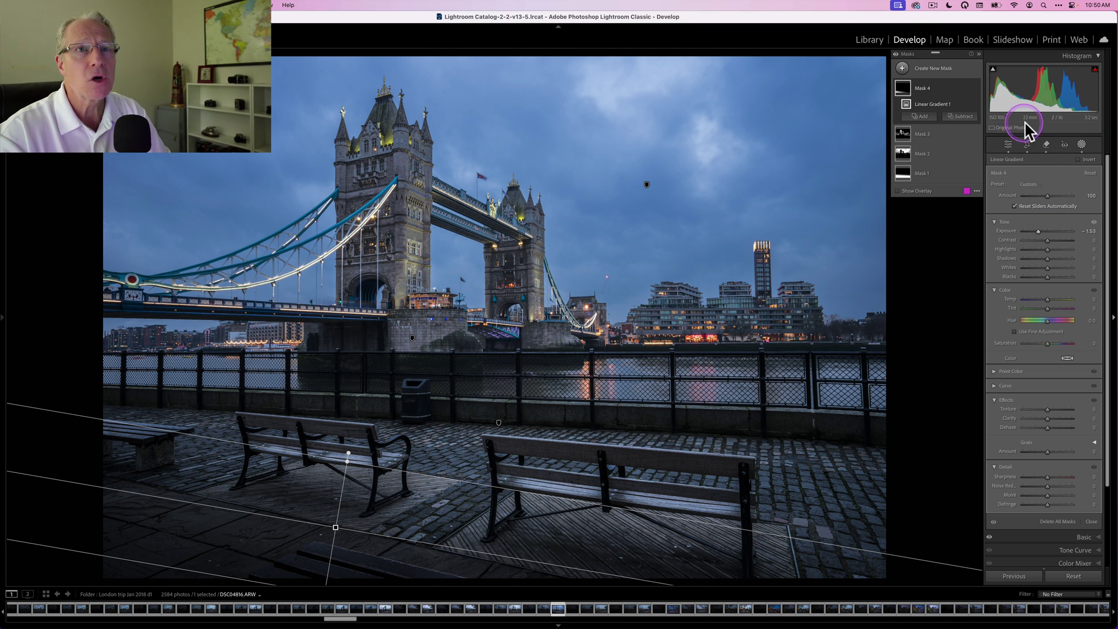
Close masking, compare Before/After, and open Color Mixer's Point Color with its dropper ready.
{"action": "left_click", "coordinate": [1081, 145]}
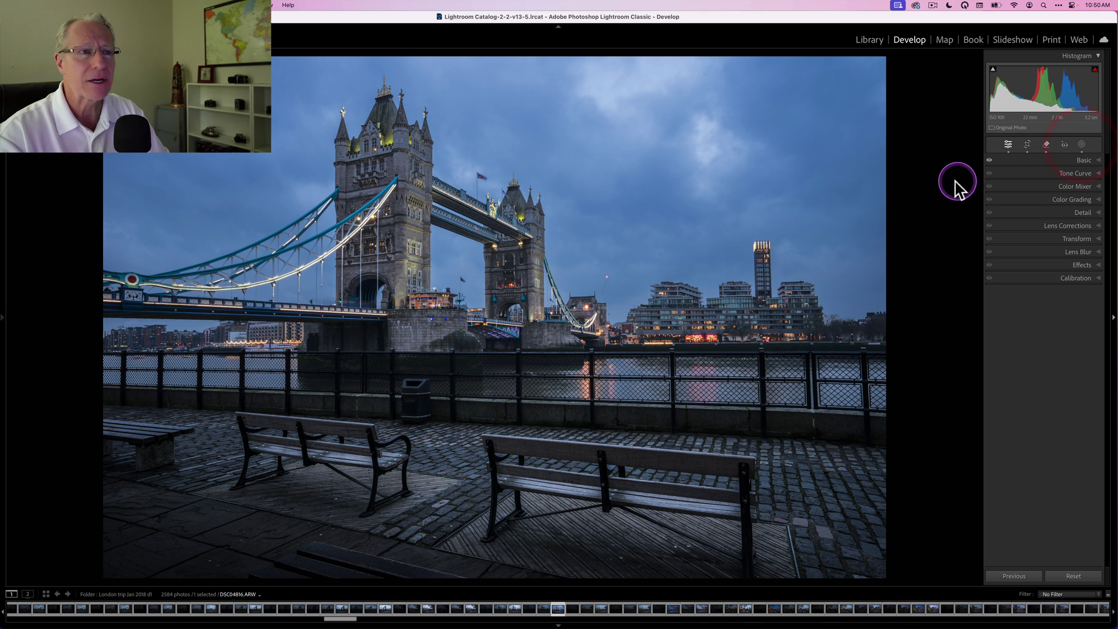
{"action": "key", "text": "backslash"}
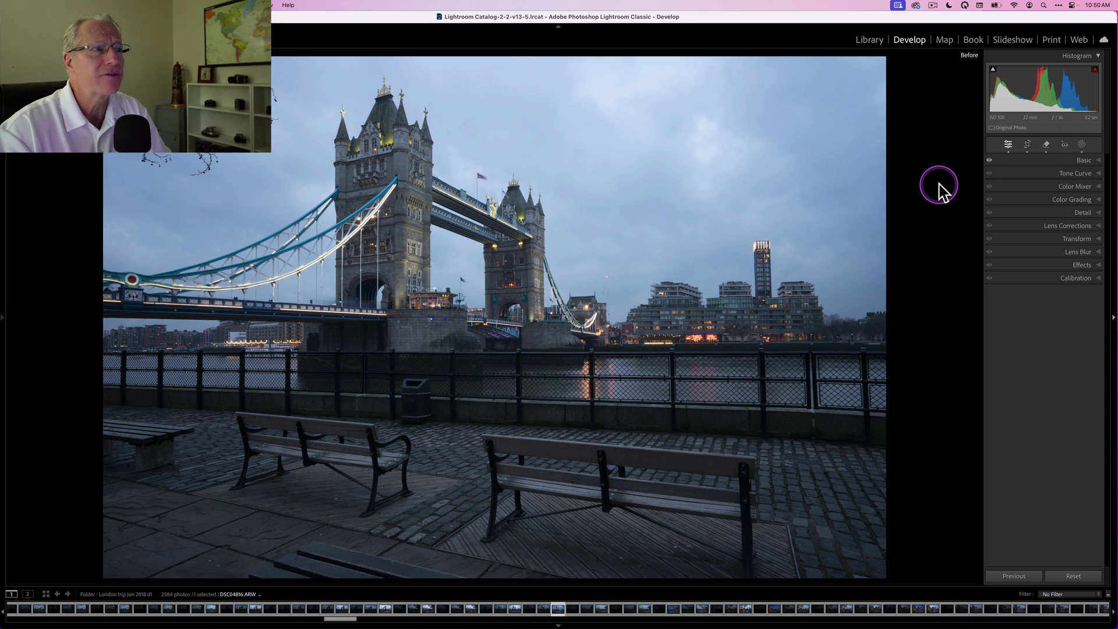
{"action": "key", "text": "backslash"}
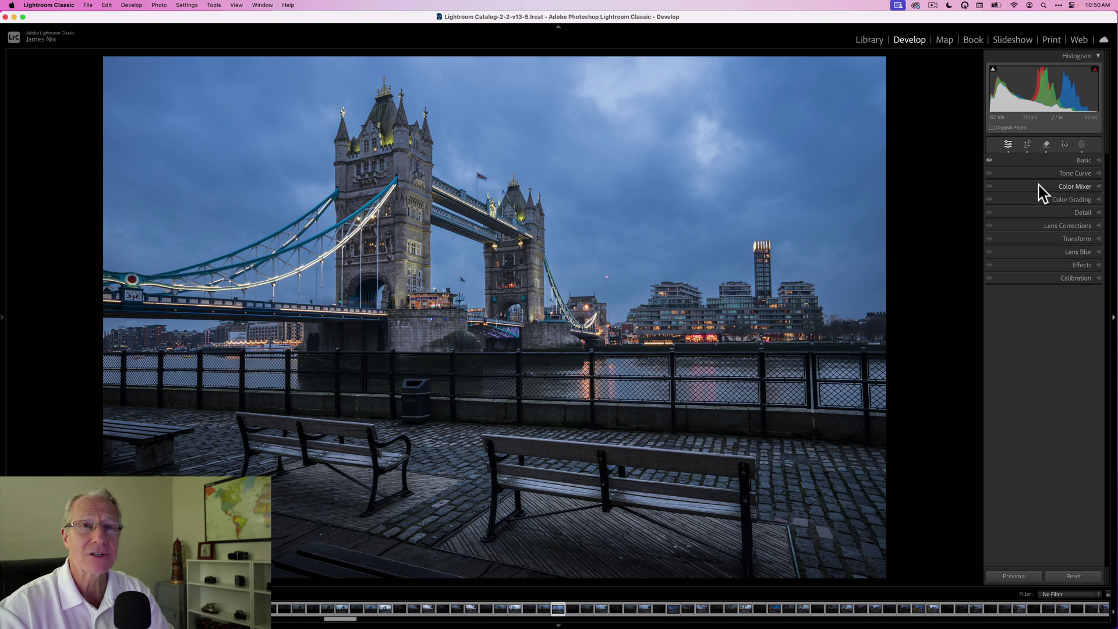
{"action": "left_click", "coordinate": [1041, 188]}
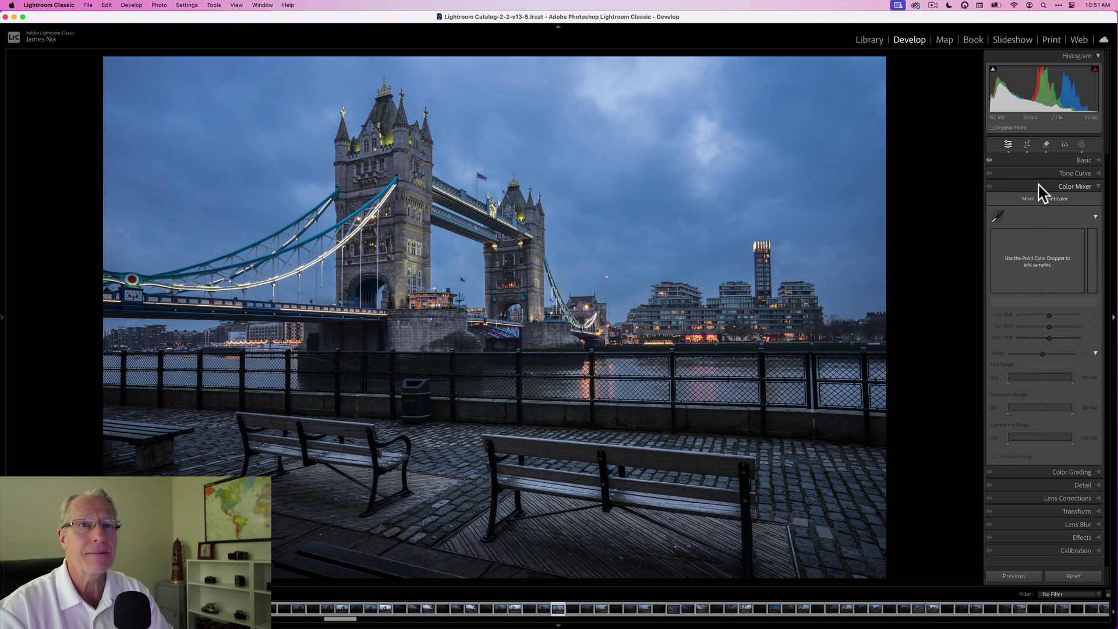
{"action": "left_click", "coordinate": [998, 214]}
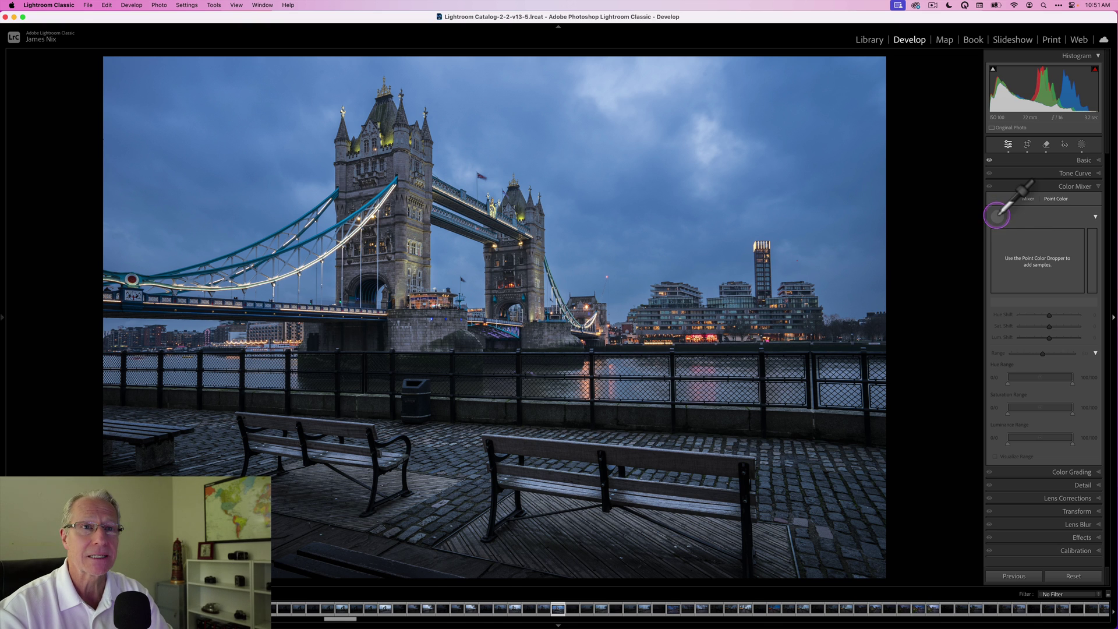
Sample the lit building's orange-red light and set Hue Shift −29 and Sat Shift +37.
{"action": "left_click", "coordinate": [585, 308]}
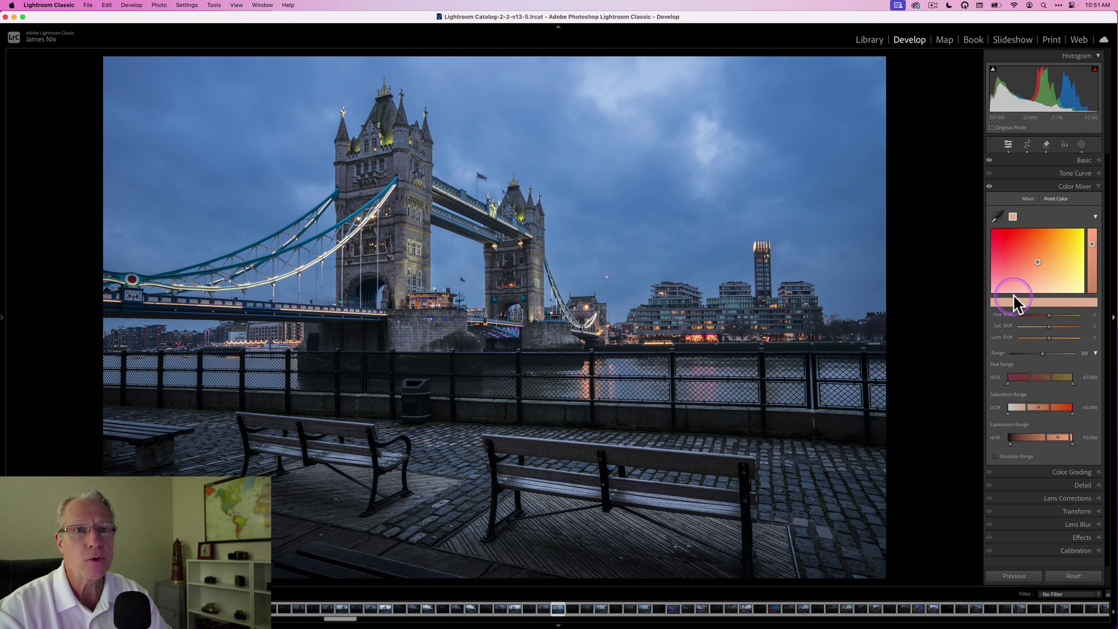
{"action": "left_click_drag", "start_coordinate": [1050, 317], "coordinate": [1057, 327]}
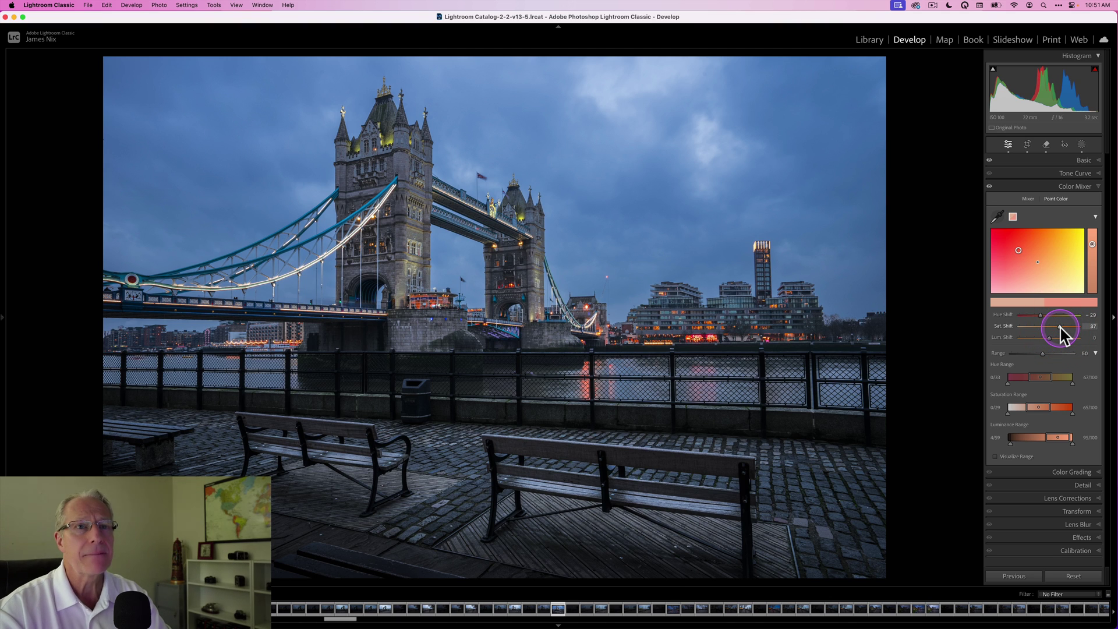
{"action": "left_click", "coordinate": [989, 186]}
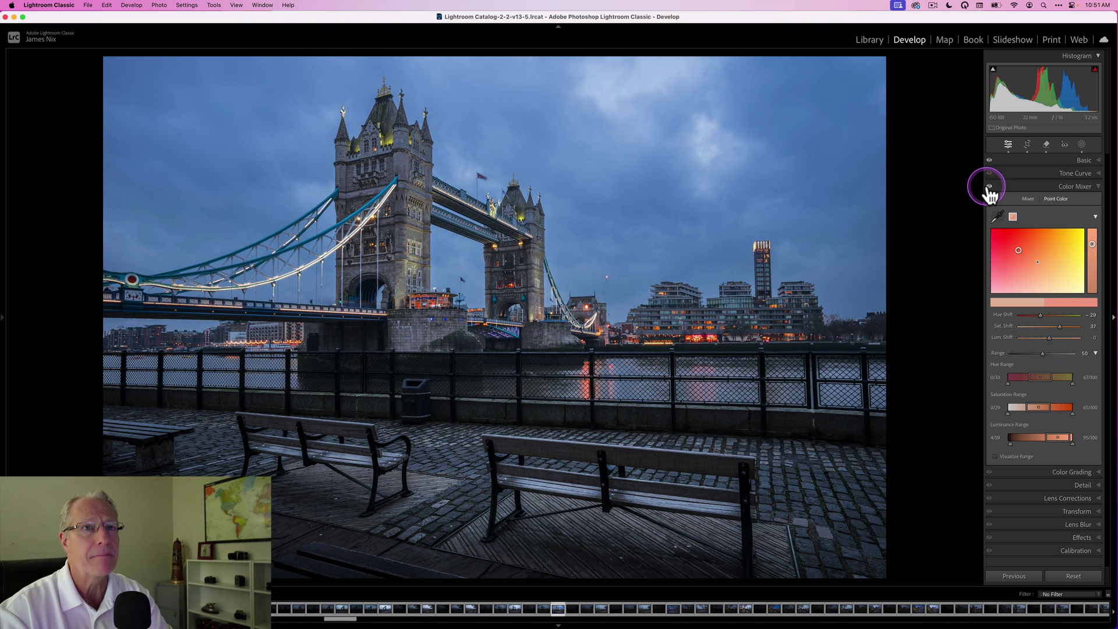
{"action": "left_click", "coordinate": [989, 187]}
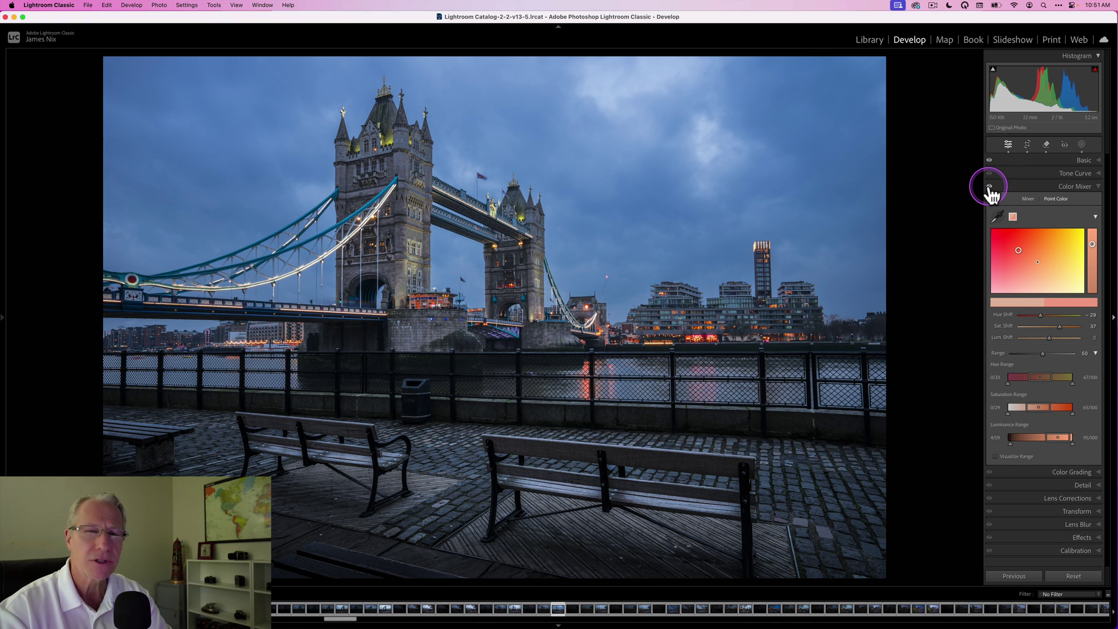
{"action": "left_click", "coordinate": [996, 217]}
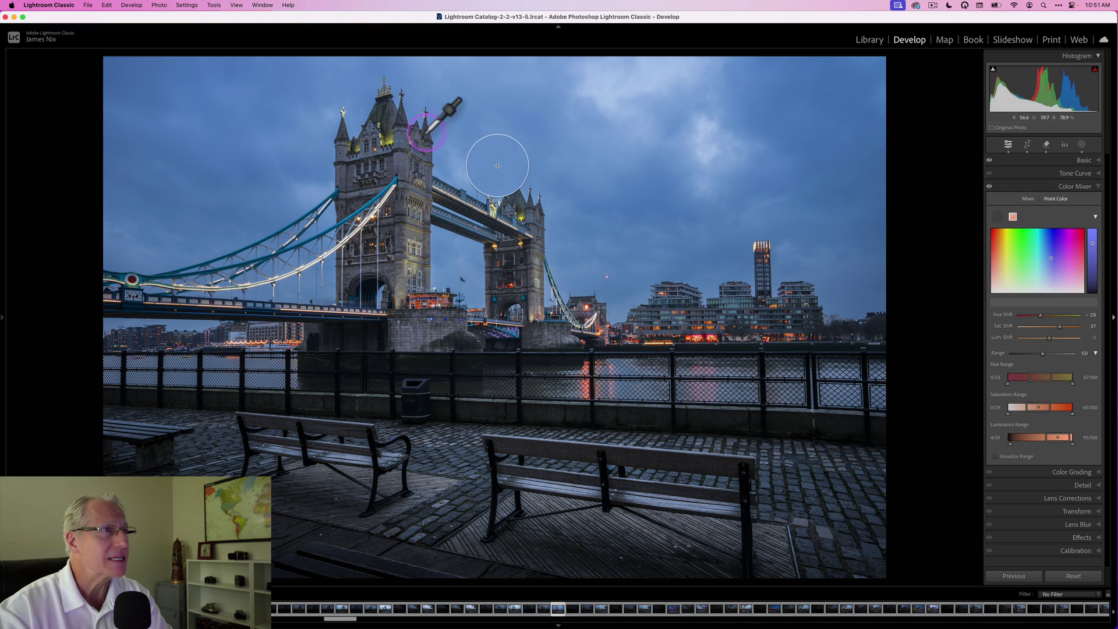
Sample the yellow tower floodlight and set Hue Shift −83 and Sat Shift −17, then compare.
{"action": "left_click", "coordinate": [389, 140]}
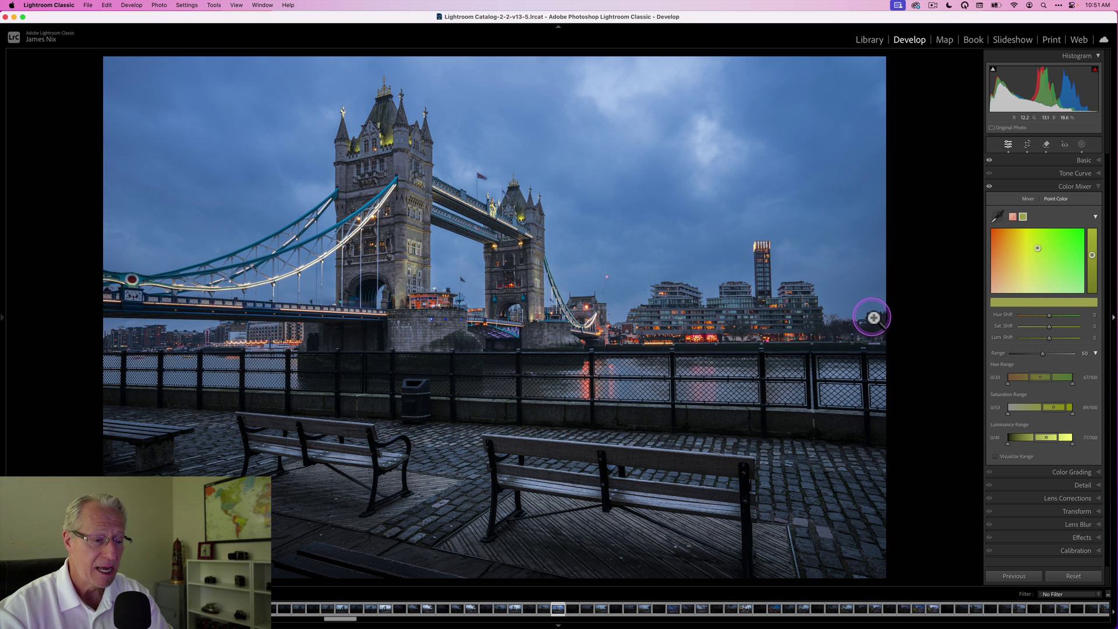
{"action": "left_click", "coordinate": [1026, 315]}
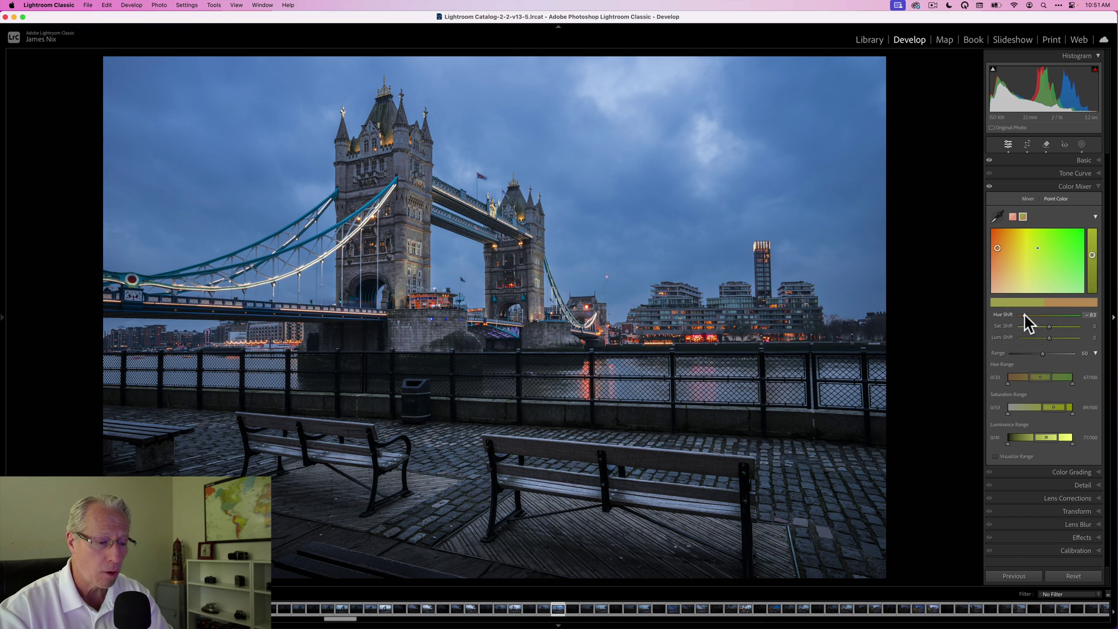
{"action": "left_click_drag", "start_coordinate": [1029, 326], "coordinate": [1045, 327]}
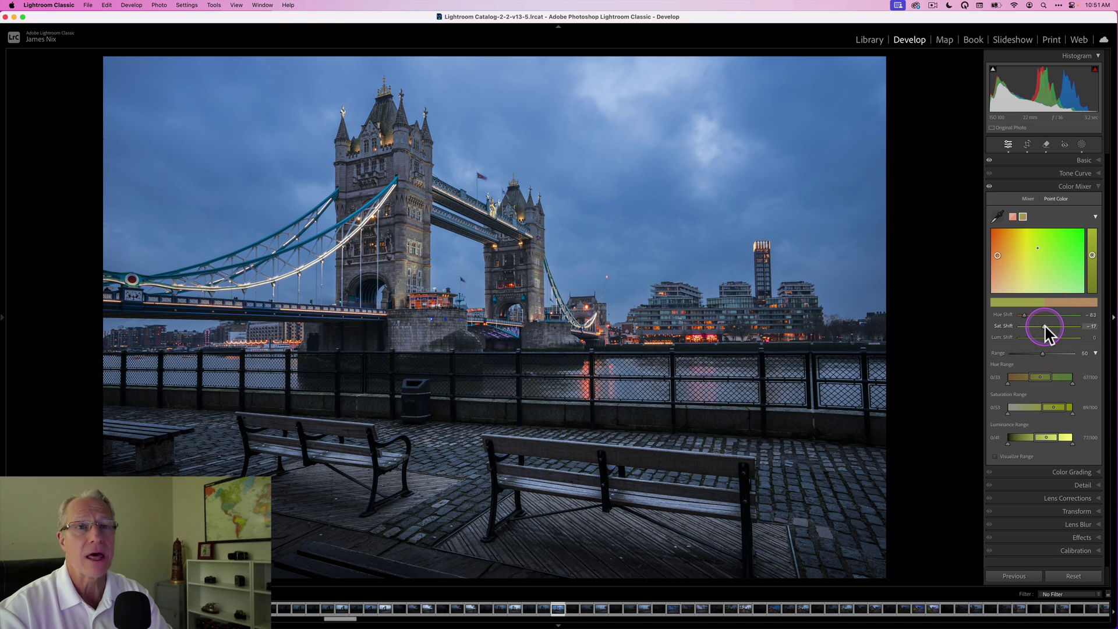
{"action": "left_click", "coordinate": [1009, 242]}
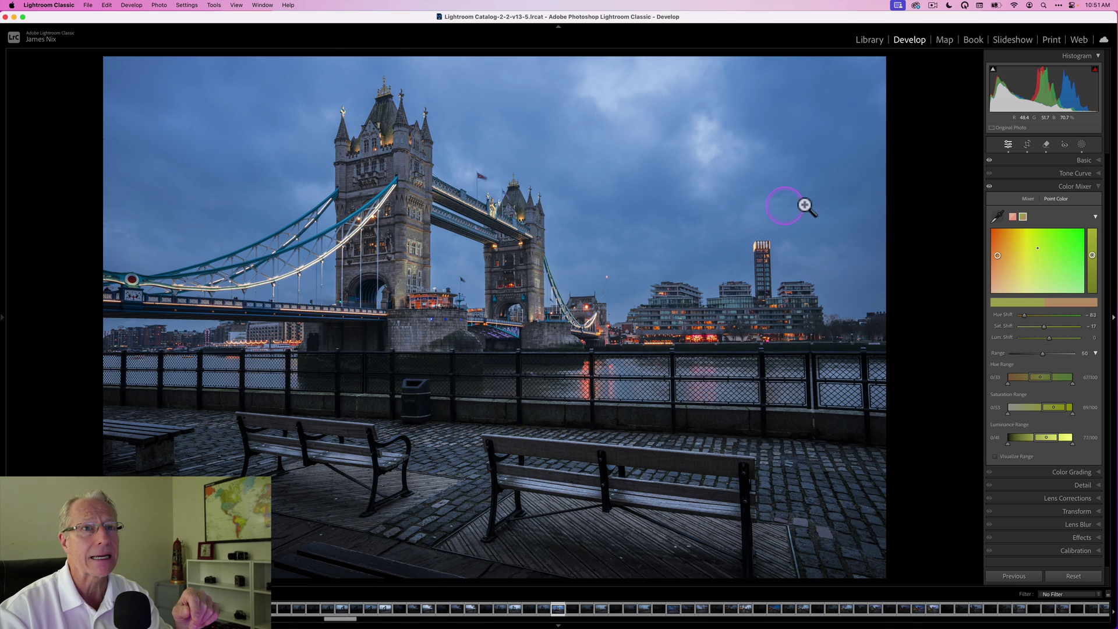
{"action": "left_click", "coordinate": [990, 187]}
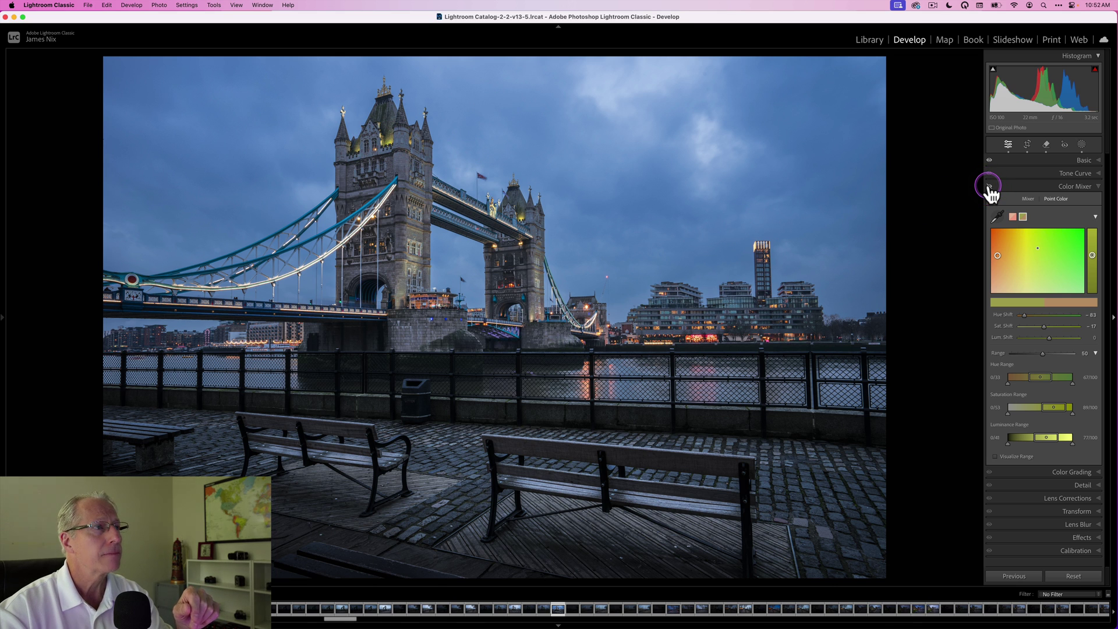
{"action": "left_click", "coordinate": [989, 187]}
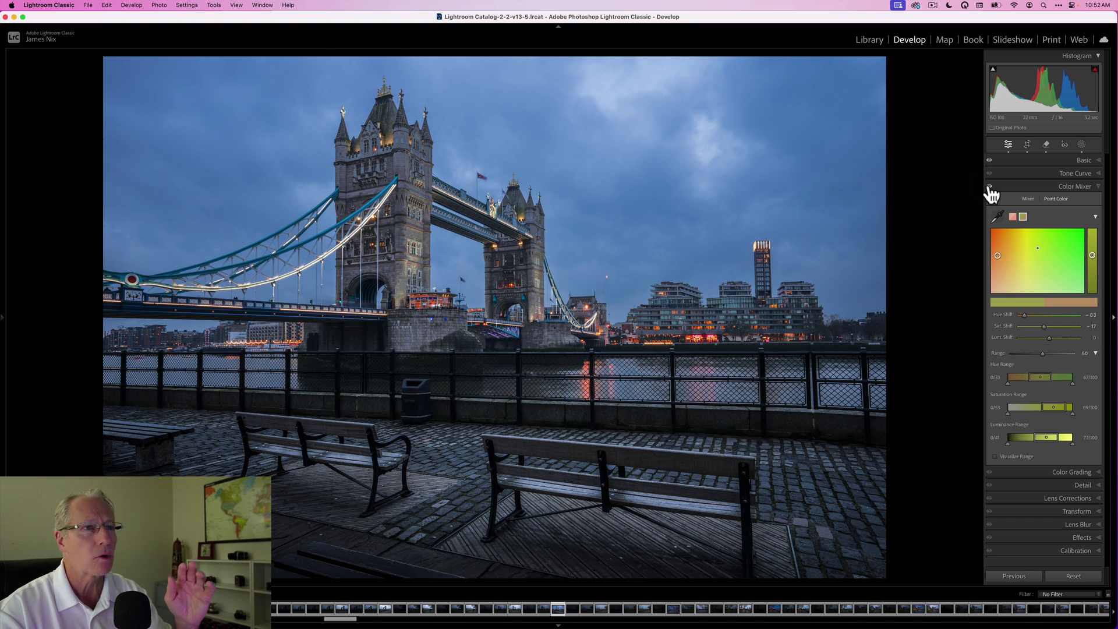
{"action": "left_click", "coordinate": [690, 343]}
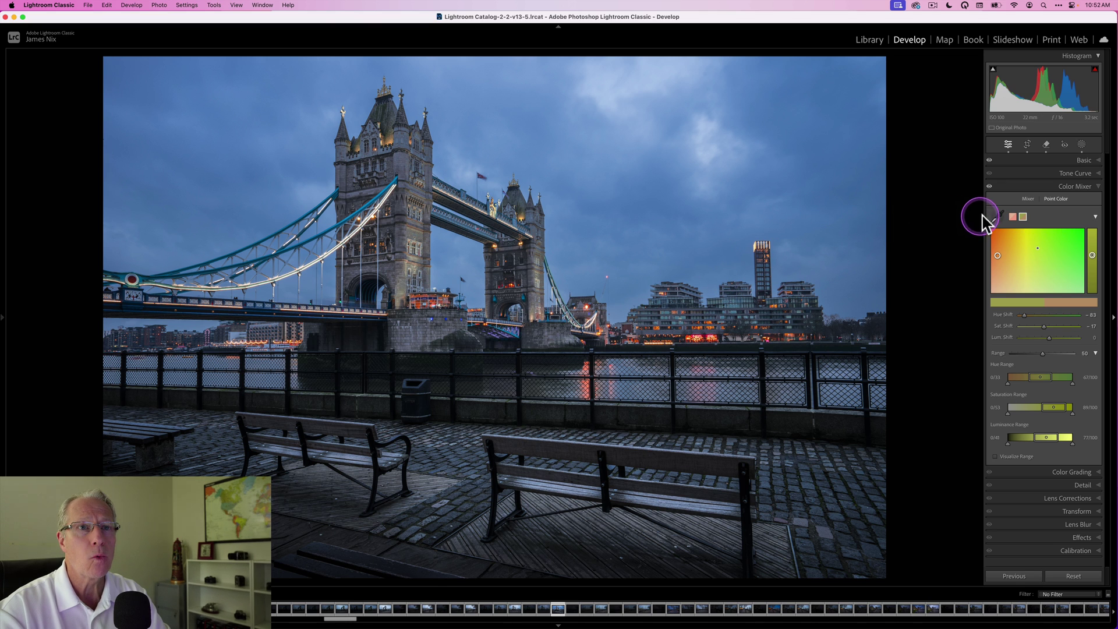
Sample the sky's blue as a third point colour with Sat Shift and Lum Shift −19, then compare.
{"action": "left_click", "coordinate": [646, 184]}
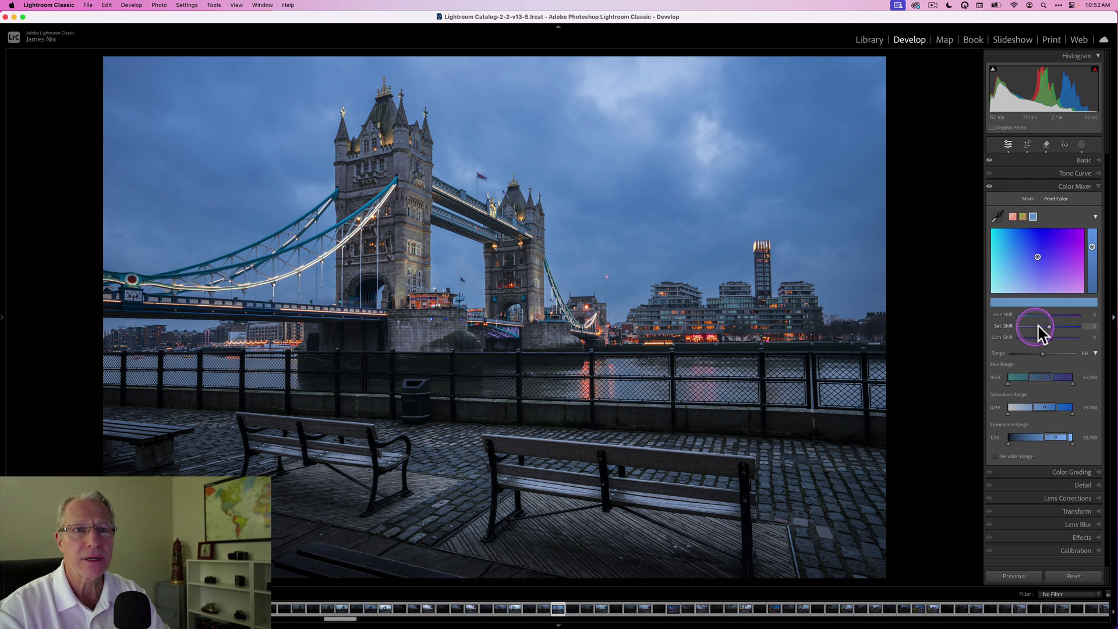
{"action": "left_click_drag", "start_coordinate": [1048, 327], "coordinate": [1043, 327]}
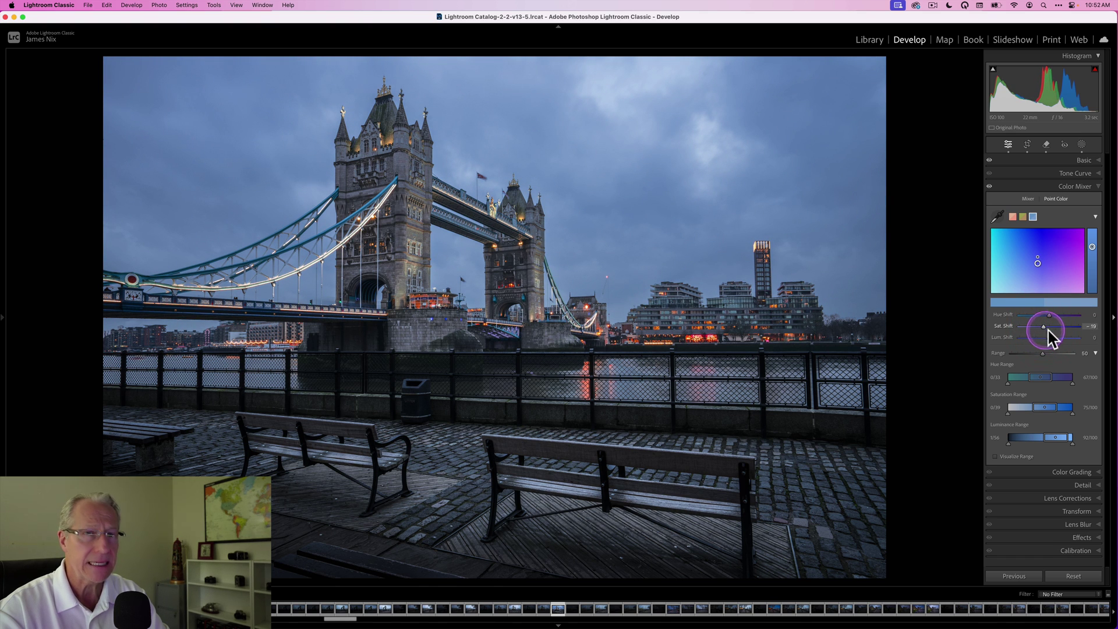
{"action": "left_click_drag", "start_coordinate": [1048, 339], "coordinate": [1043, 342]}
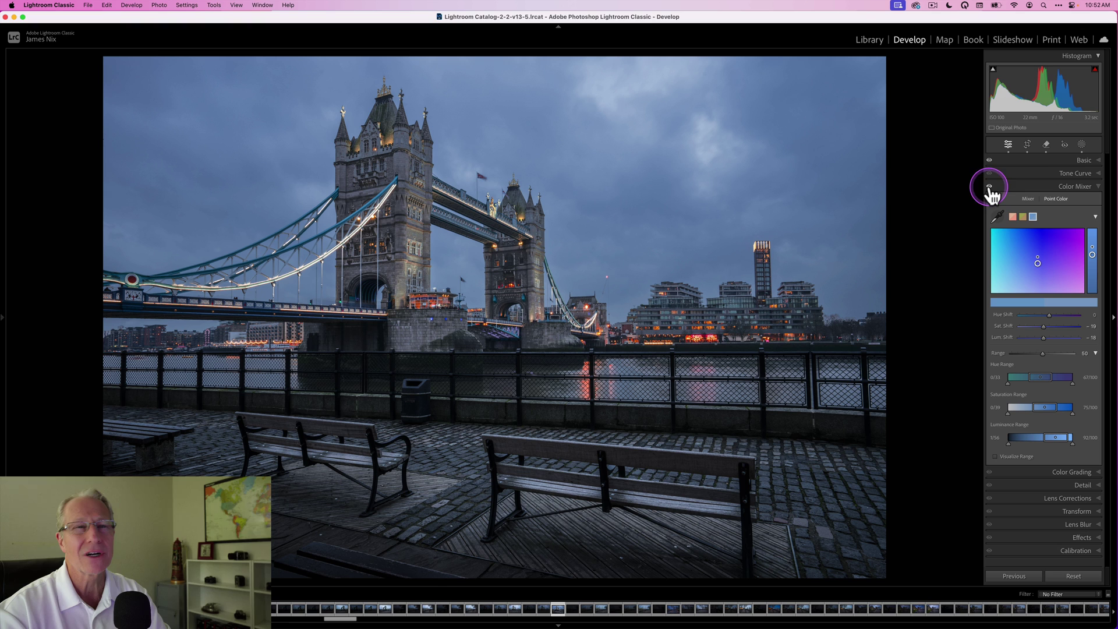
{"action": "left_click", "coordinate": [990, 187]}
{"action": "left_click", "coordinate": [989, 188]}
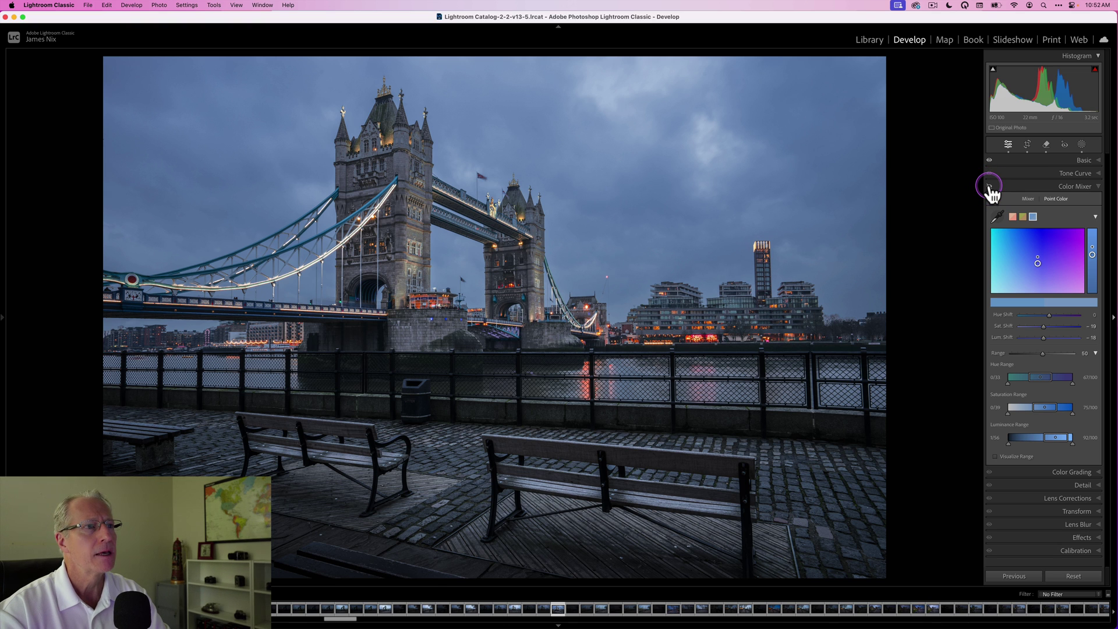
Collapse the Color Mixer and show only the Shadows wheel in Color Grading.
{"action": "left_click", "coordinate": [990, 188]}
{"action": "left_click", "coordinate": [990, 188]}
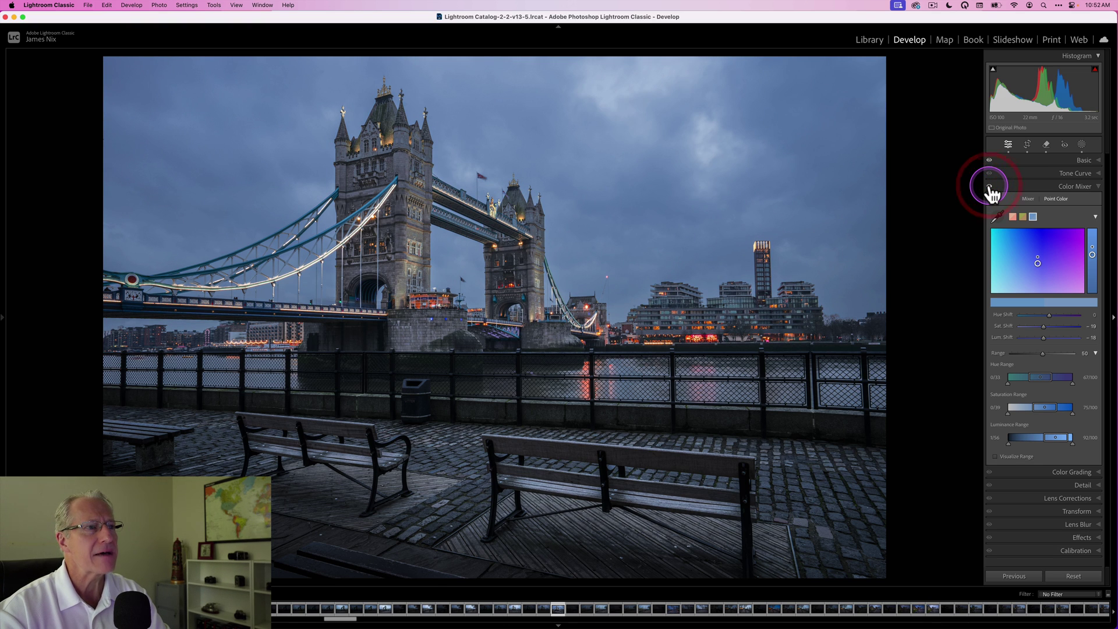
{"action": "left_click", "coordinate": [1011, 187]}
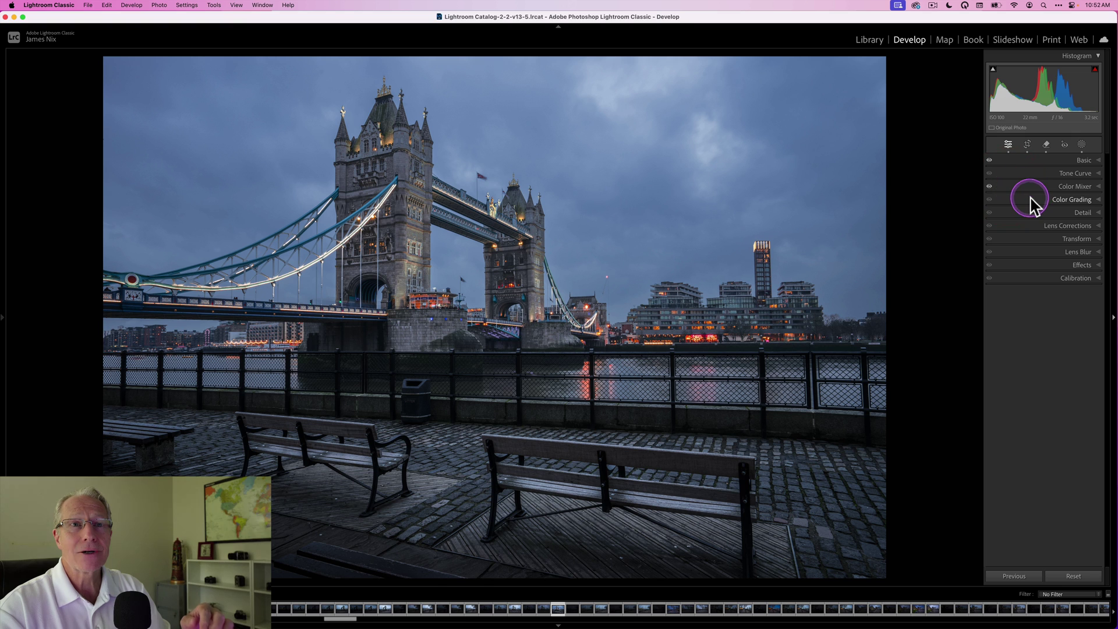
{"action": "left_click", "coordinate": [1031, 204]}
{"action": "left_click", "coordinate": [1044, 214]}
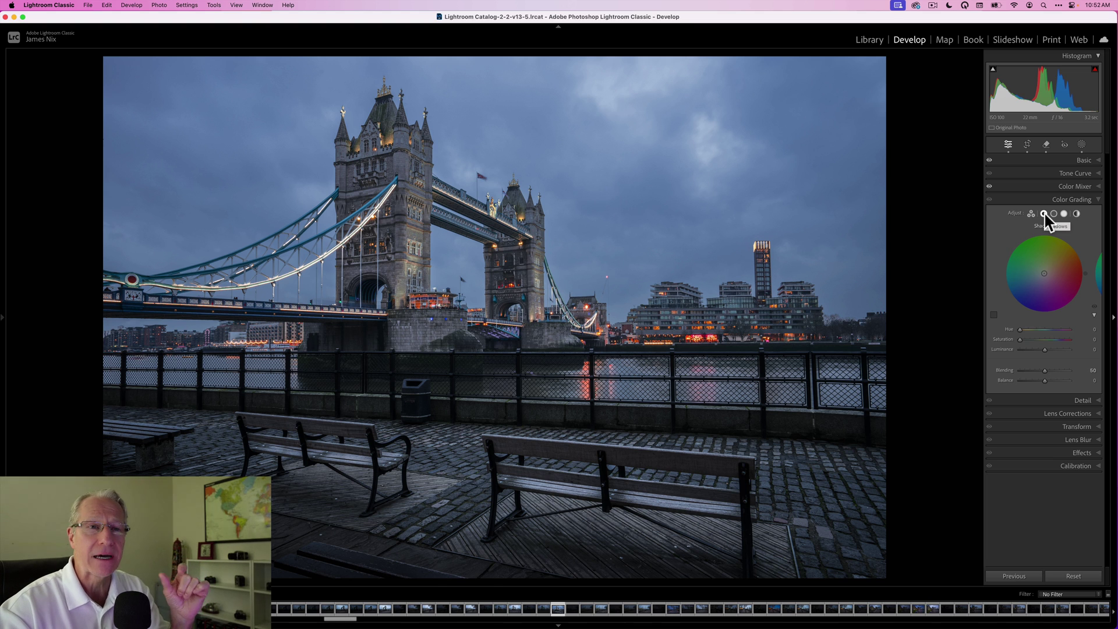
{"action": "left_click", "coordinate": [1044, 214]}
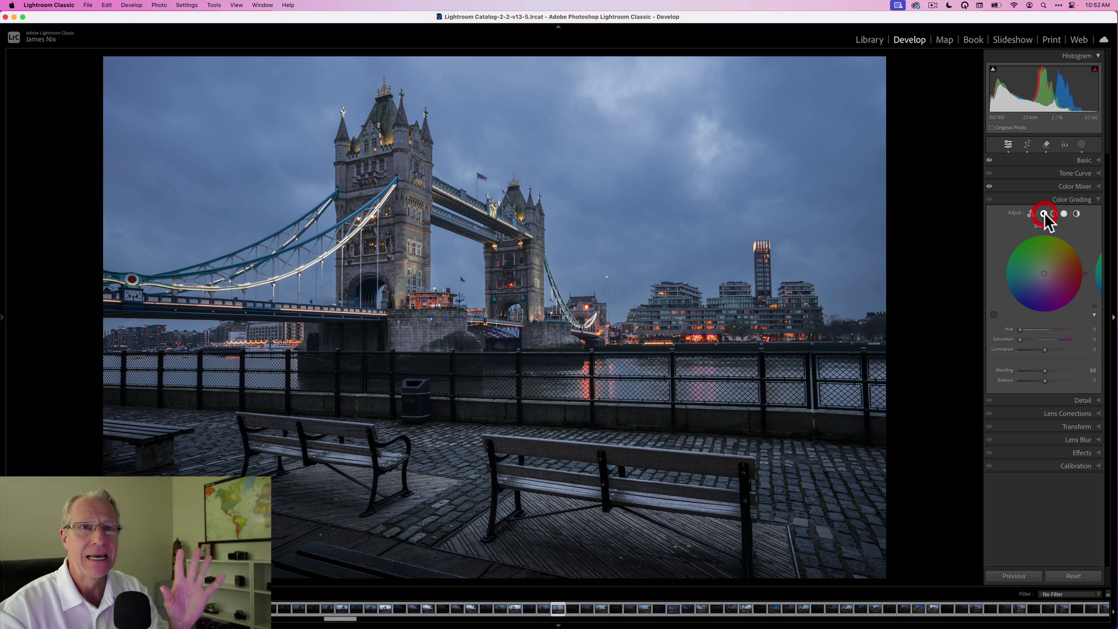
{"action": "left_click", "coordinate": [1045, 213]}
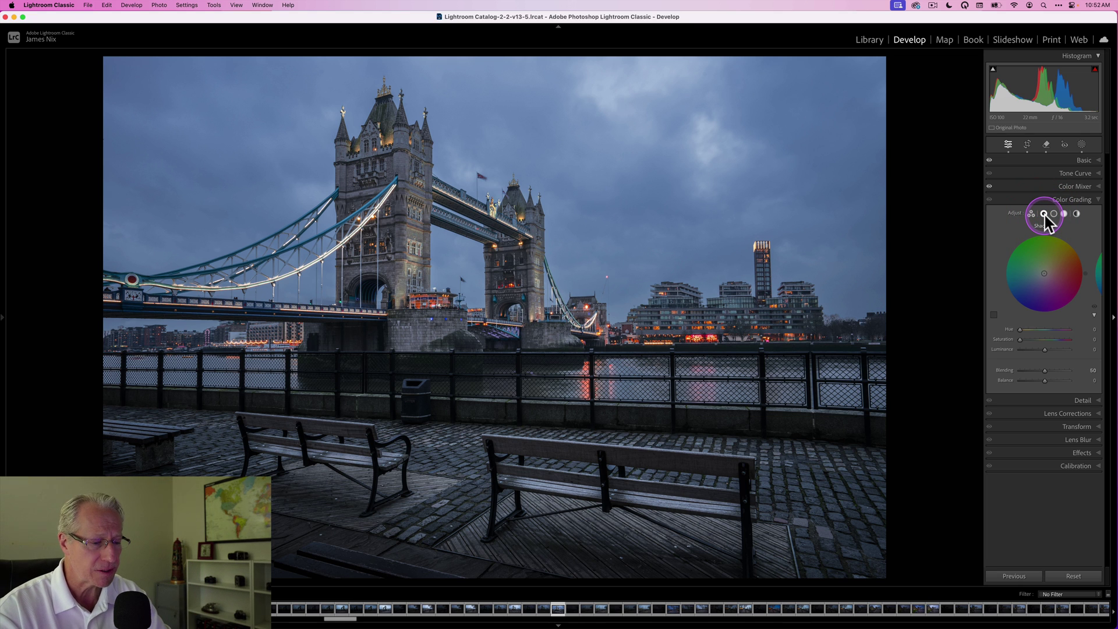
Give the shadows a blue tint with hue 225 and saturation 23, then compare with grading off.
{"action": "left_click", "coordinate": [1094, 329]}
{"action": "type", "text": "2"}
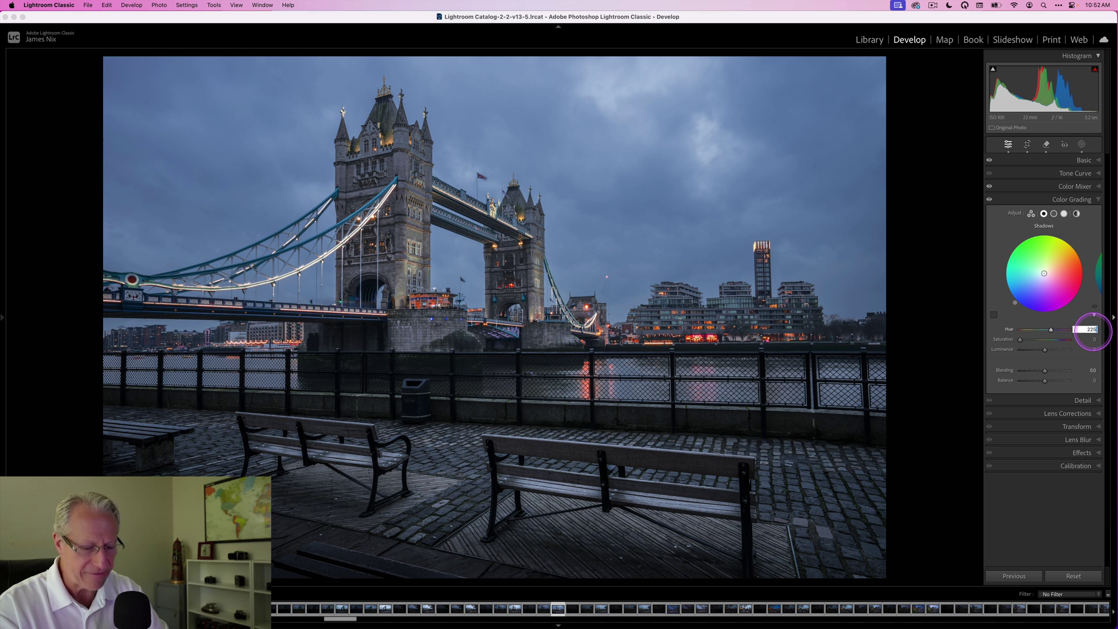
{"action": "type", "text": "25"}
{"action": "key", "text": "Return"}
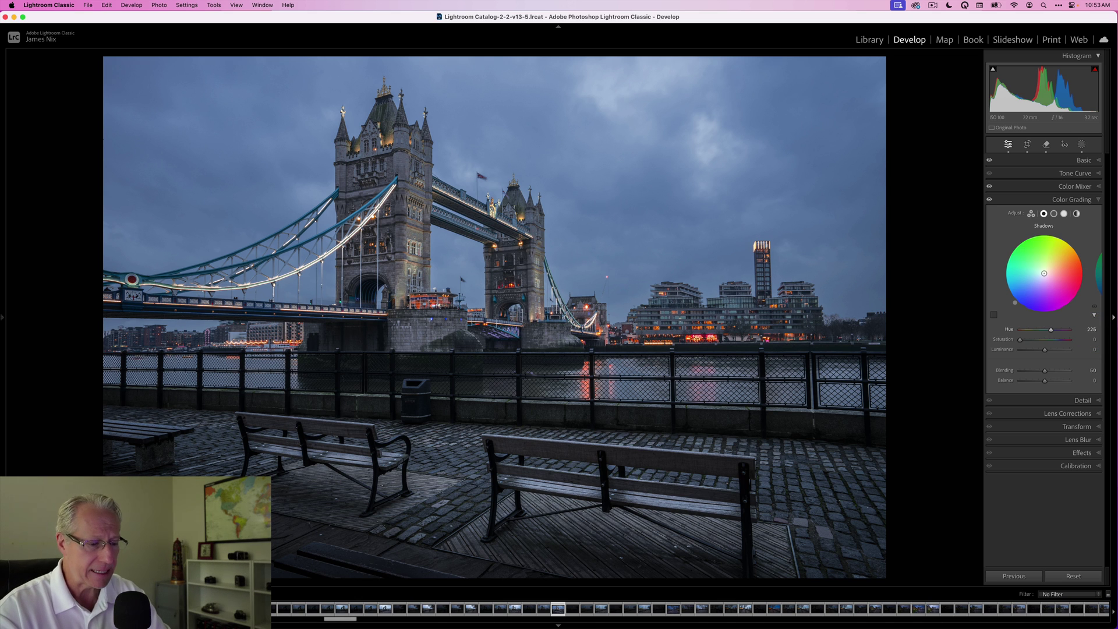
{"action": "left_click", "coordinate": [1032, 340]}
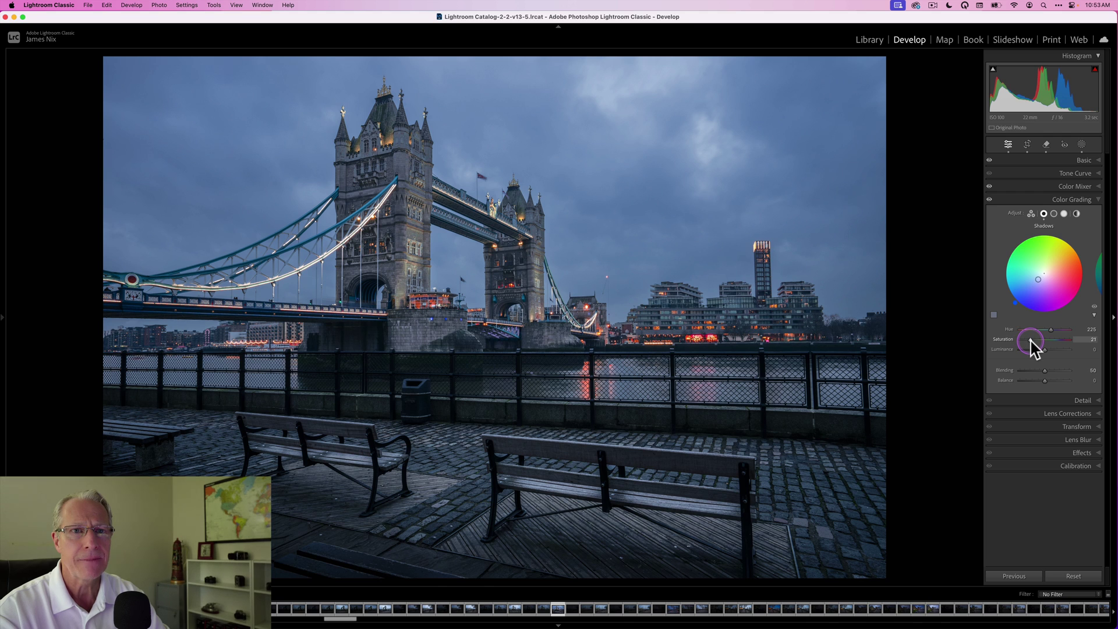
{"action": "left_click_drag", "start_coordinate": [1032, 341], "coordinate": [1036, 352]}
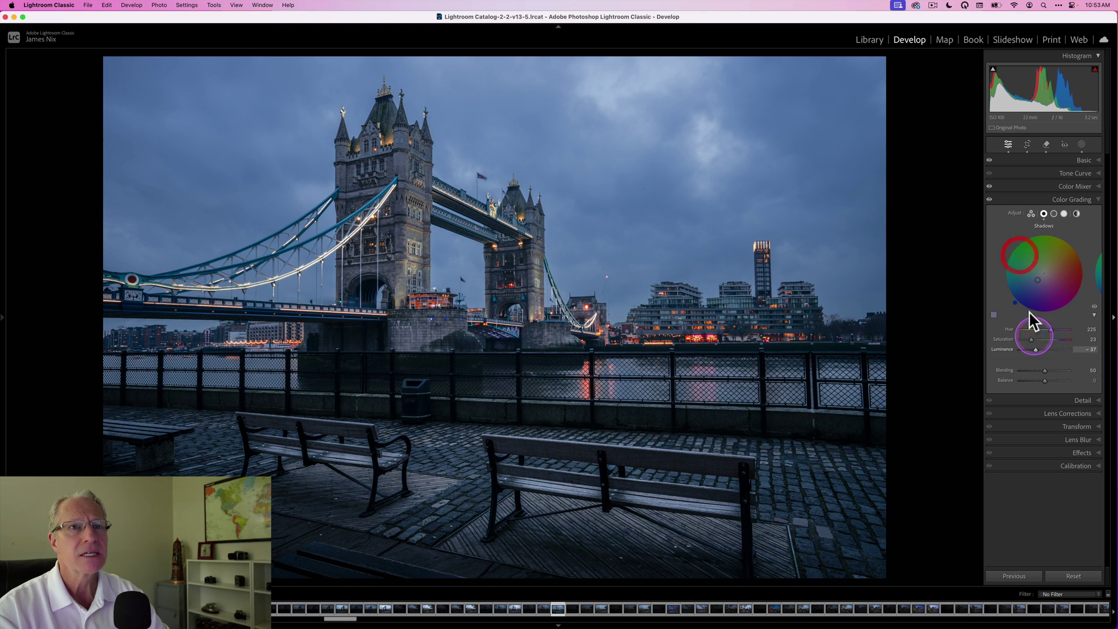
{"action": "left_click", "coordinate": [989, 199]}
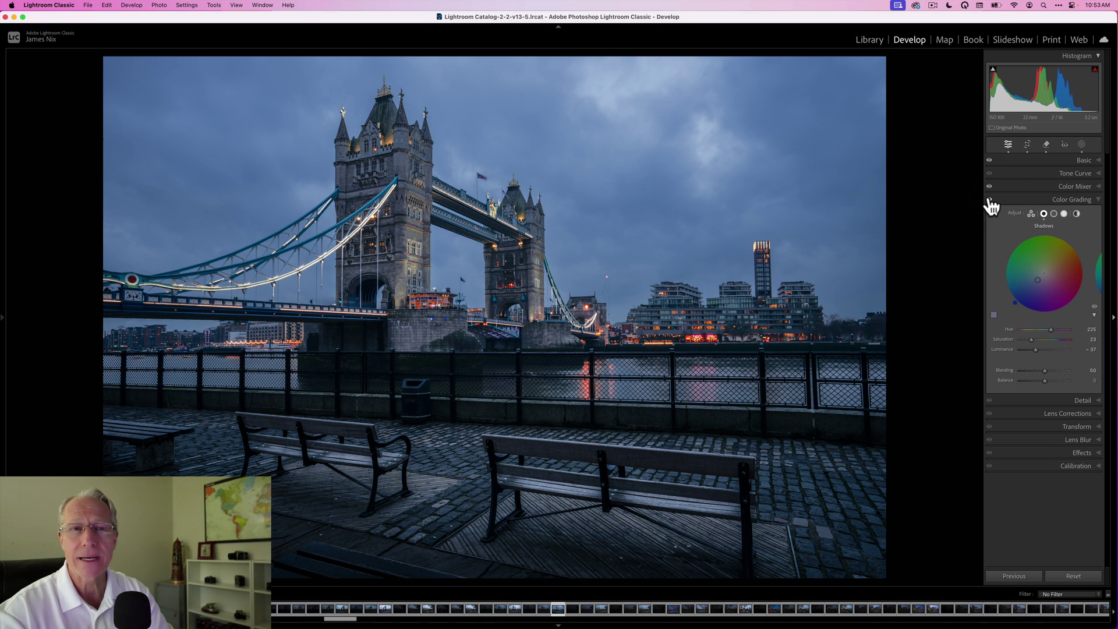
Tint the midtones red at saturation 13, compare before and after, then collapse Color Grading.
{"action": "left_click", "coordinate": [1054, 215]}
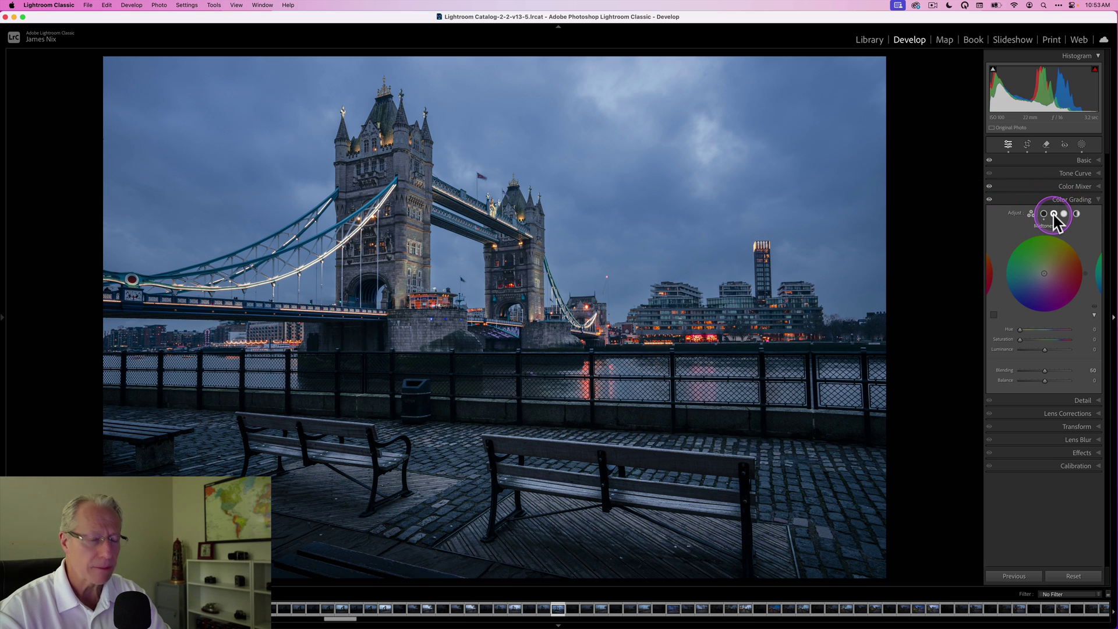
{"action": "left_click", "coordinate": [1020, 329]}
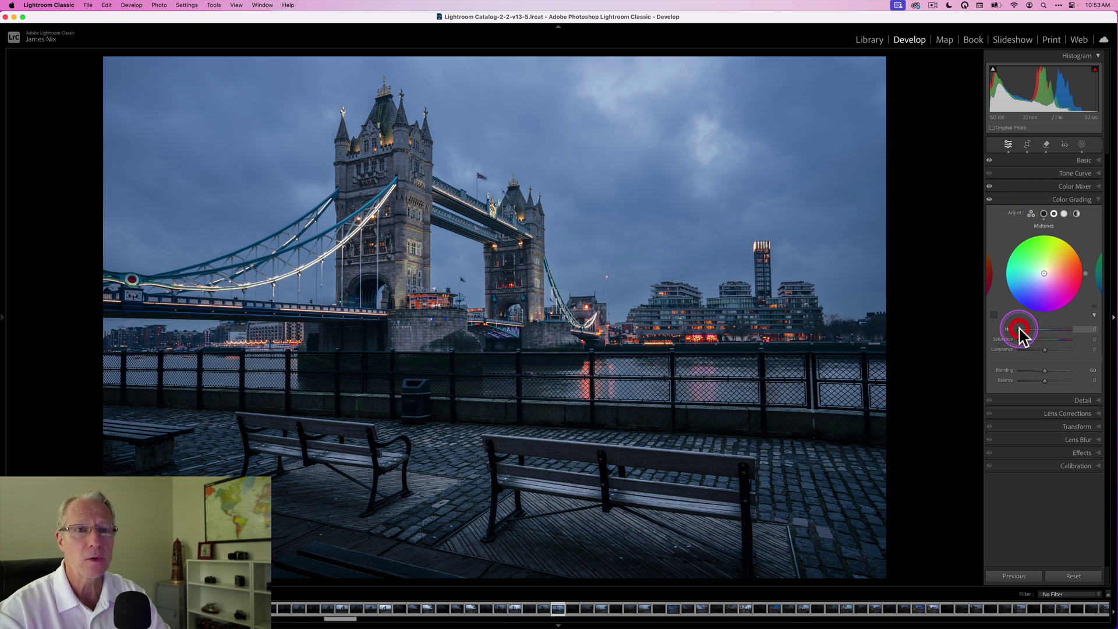
{"action": "left_click_drag", "start_coordinate": [1020, 340], "coordinate": [1029, 348]}
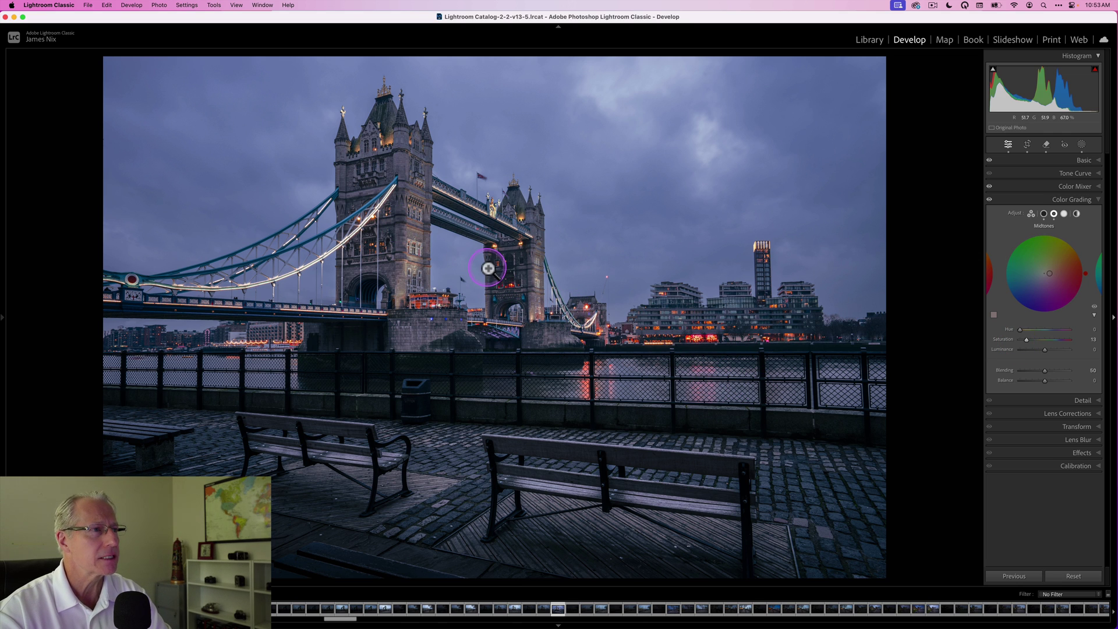
{"action": "left_click", "coordinate": [989, 200]}
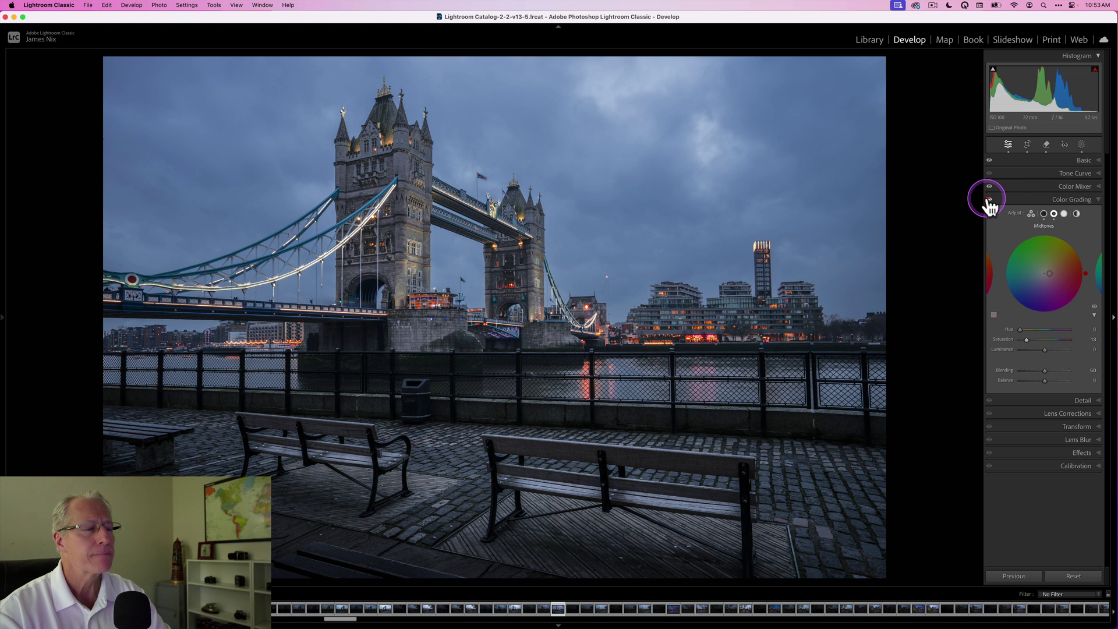
{"action": "left_click", "coordinate": [989, 200]}
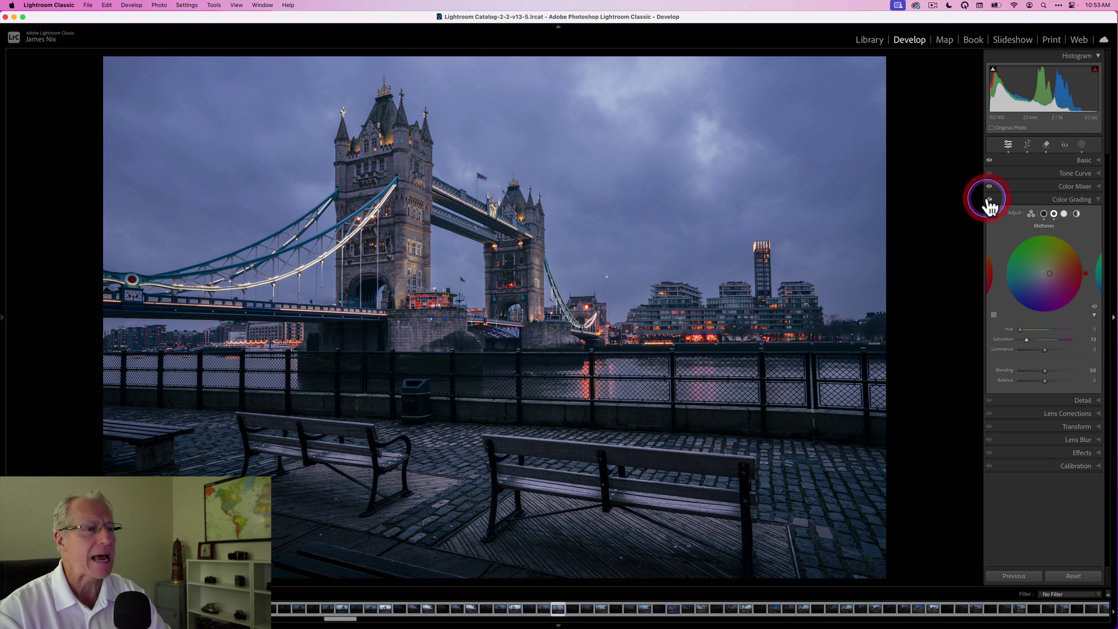
{"action": "left_click", "coordinate": [1021, 200]}
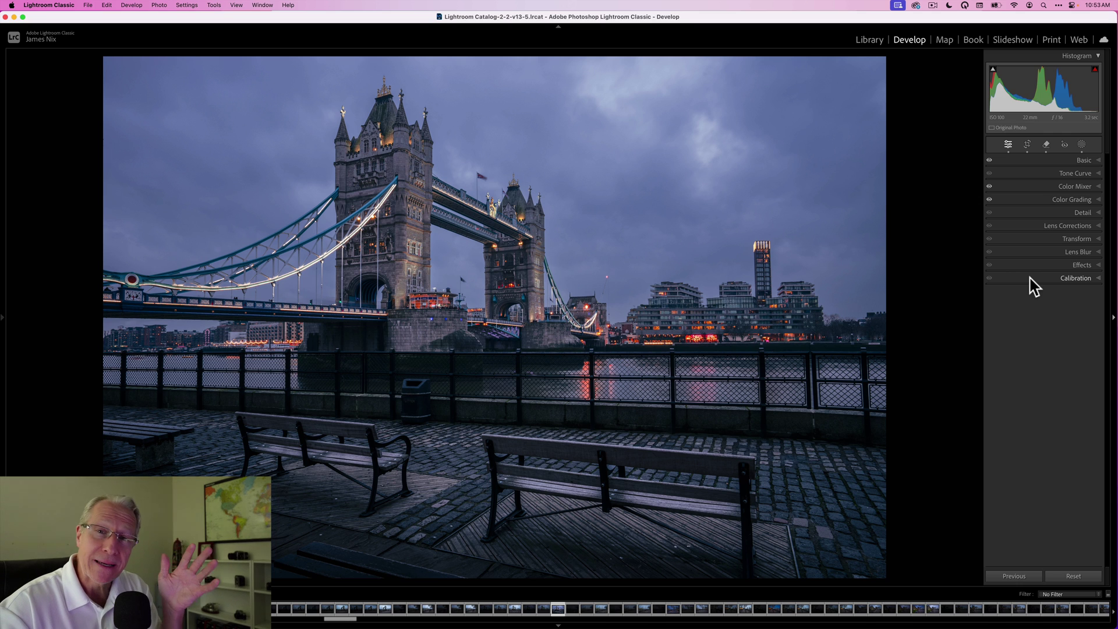
In Calibration, set Blue Primary hue −16, saturation +29 and Green Primary hue +39, saturation −13.
{"action": "left_click", "coordinate": [1030, 279]}
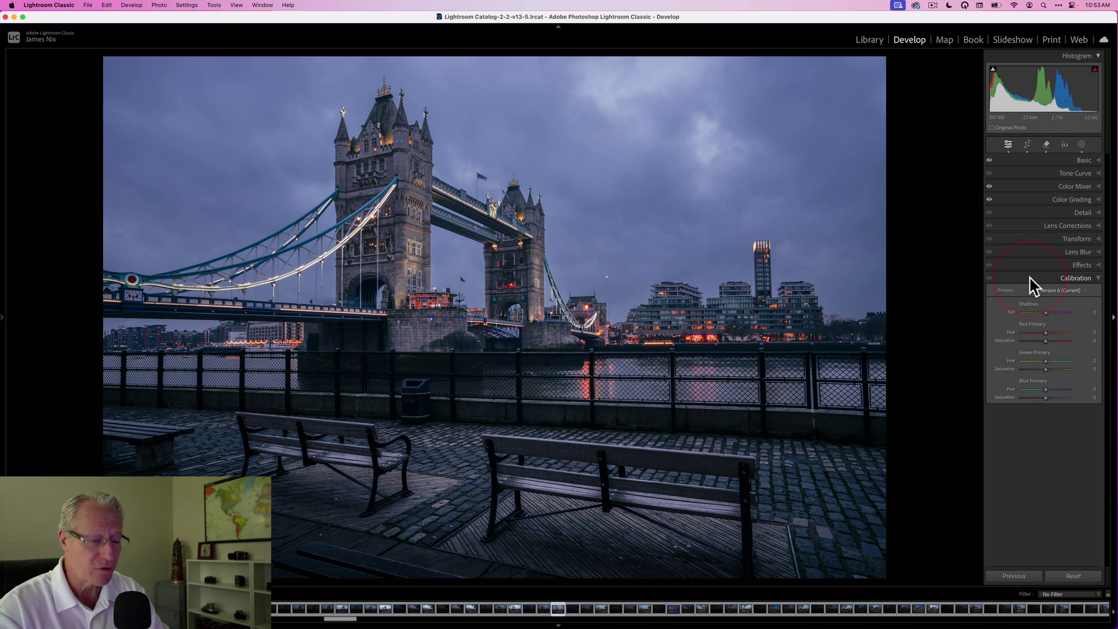
{"action": "left_click_drag", "start_coordinate": [1044, 389], "coordinate": [1055, 399]}
{"action": "left_click", "coordinate": [1043, 395]}
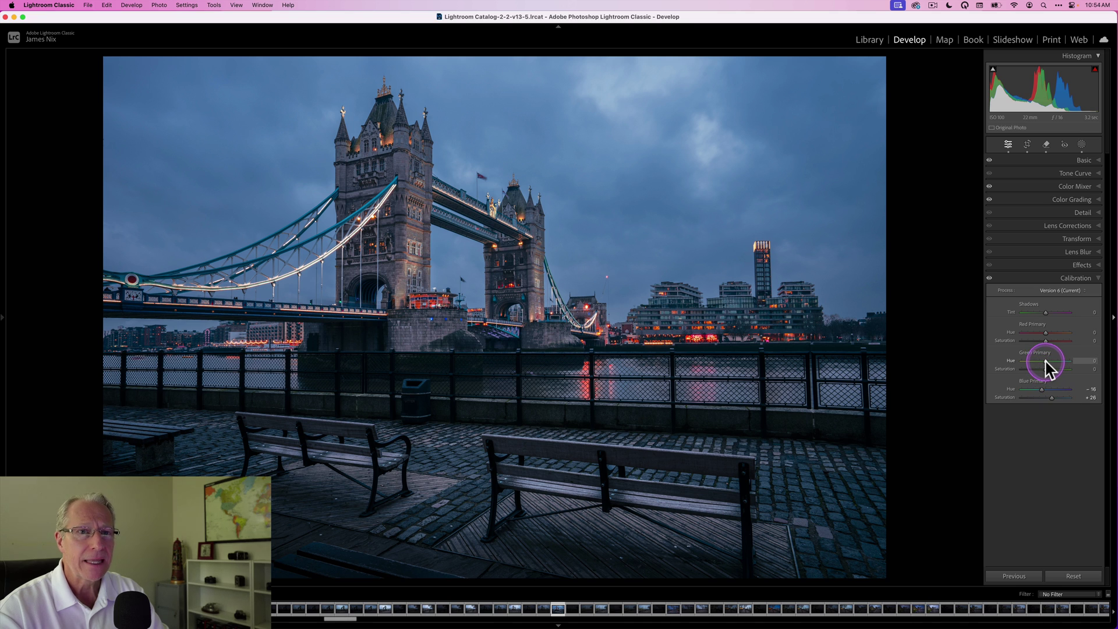
{"action": "mouse_move", "coordinate": [1046, 360]}
{"action": "left_mouse_down"}
{"action": "mouse_move", "coordinate": [1057, 367]}
{"action": "mouse_move", "coordinate": [1043, 371]}
{"action": "left_mouse_up"}
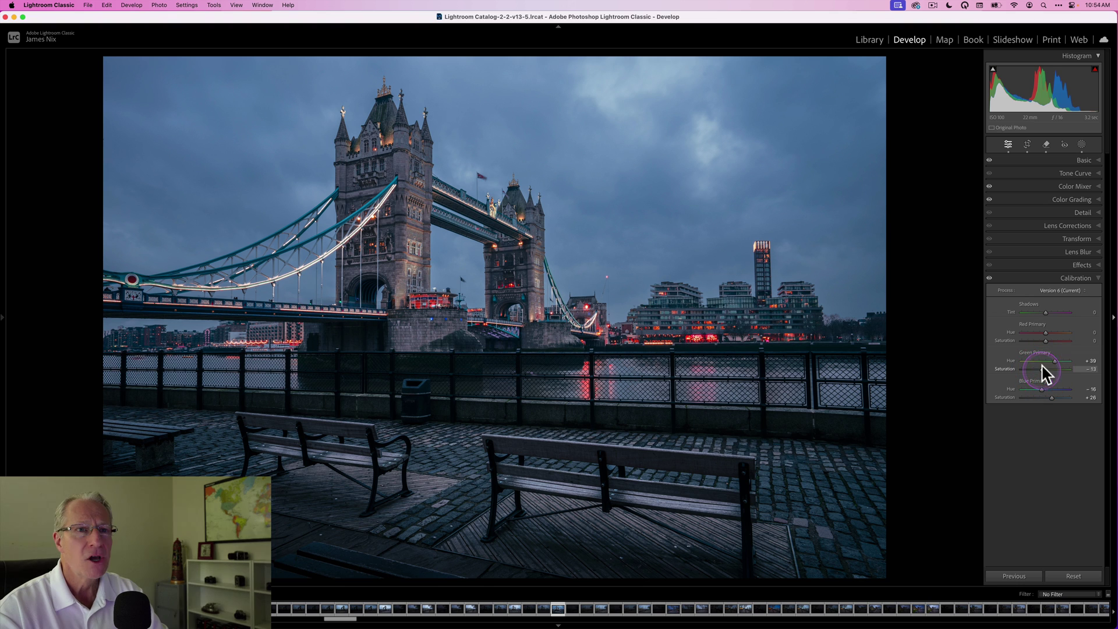
Re-enable Calibration with Red Primary hue +10 and saturation +45, compare, then collapse the panel.
{"action": "left_click", "coordinate": [990, 279]}
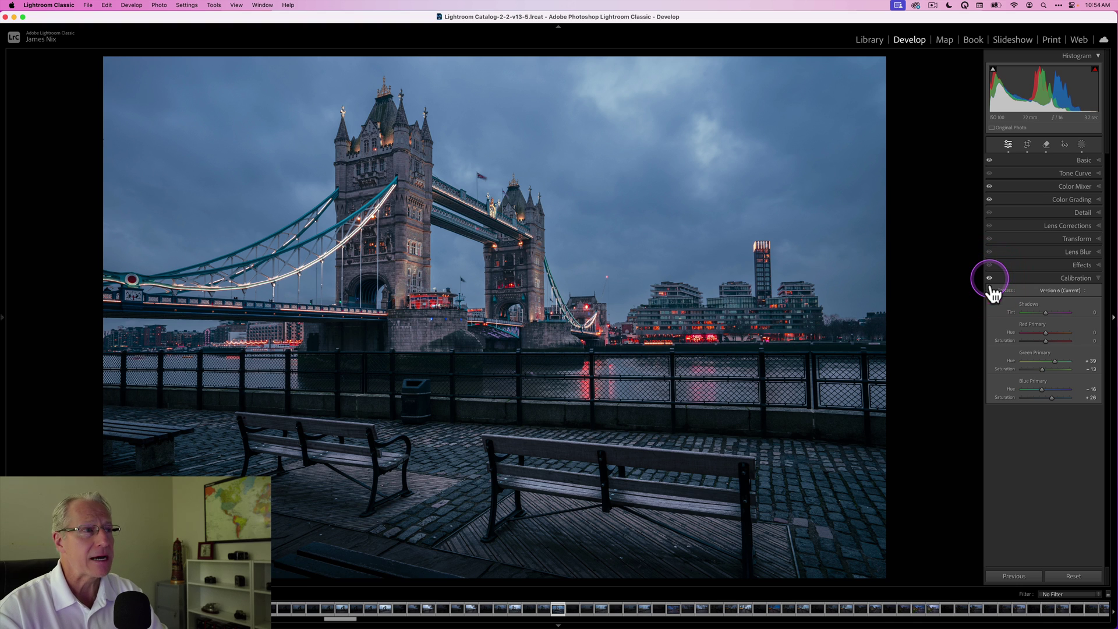
{"action": "left_click", "coordinate": [1022, 364]}
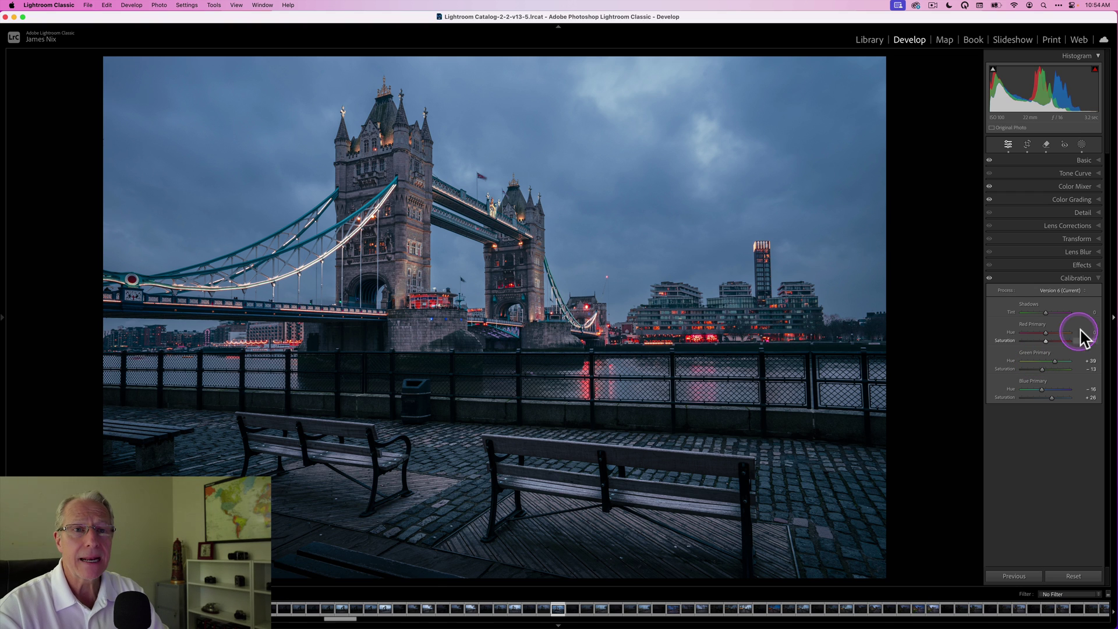
{"action": "left_click", "coordinate": [1048, 335]}
{"action": "left_click_drag", "start_coordinate": [1047, 333], "coordinate": [1056, 342]}
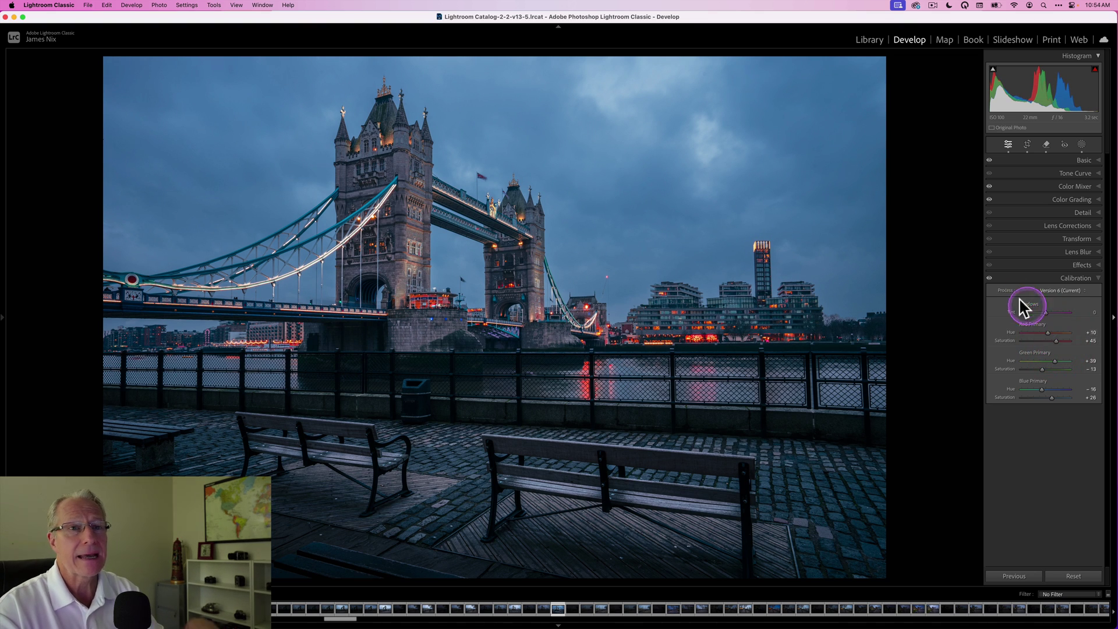
{"action": "left_click", "coordinate": [990, 278]}
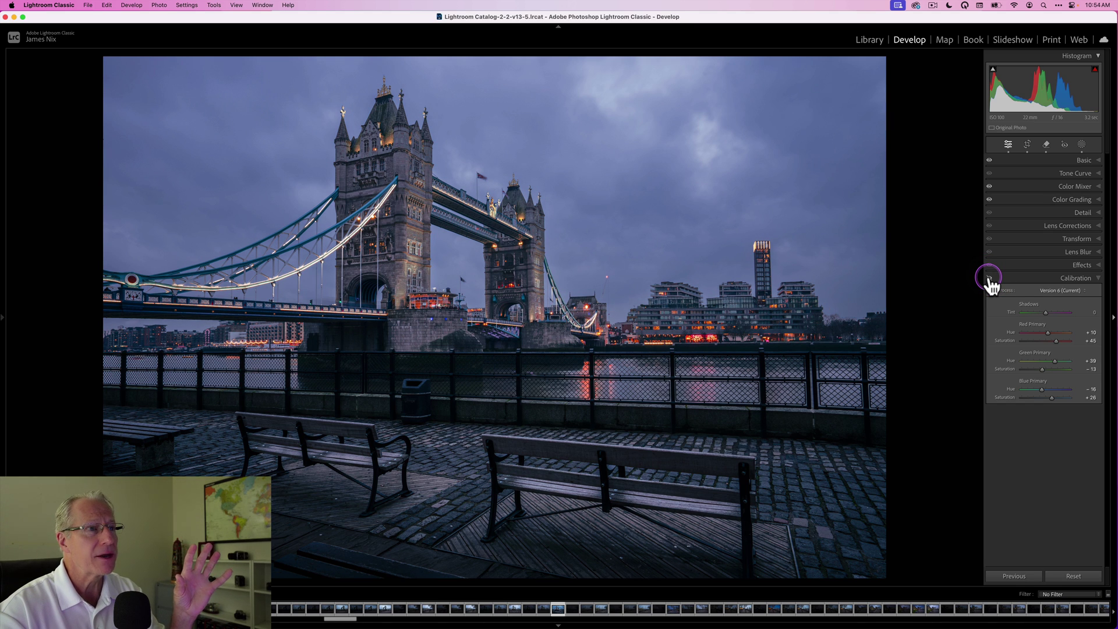
{"action": "left_click", "coordinate": [990, 279]}
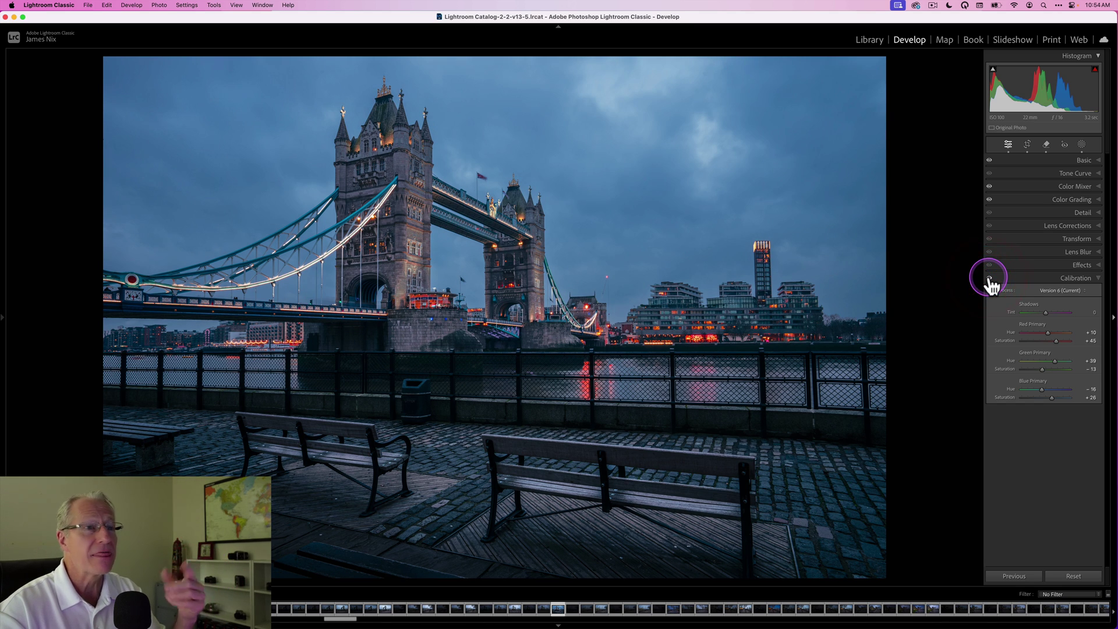
{"action": "left_click", "coordinate": [1025, 281]}
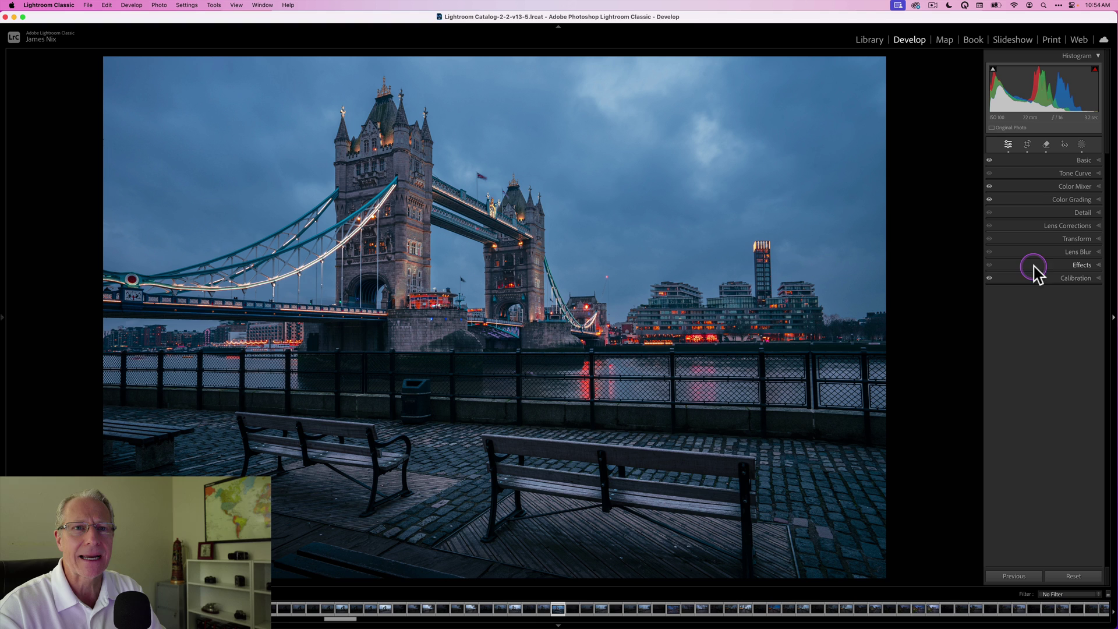
Add a light post-crop vignette at Amount −8 in Effects, then collapse the panel.
{"action": "left_click", "coordinate": [1032, 267]}
{"action": "left_click_drag", "start_coordinate": [1046, 295], "coordinate": [1079, 321]}
{"action": "left_click", "coordinate": [1034, 265]}
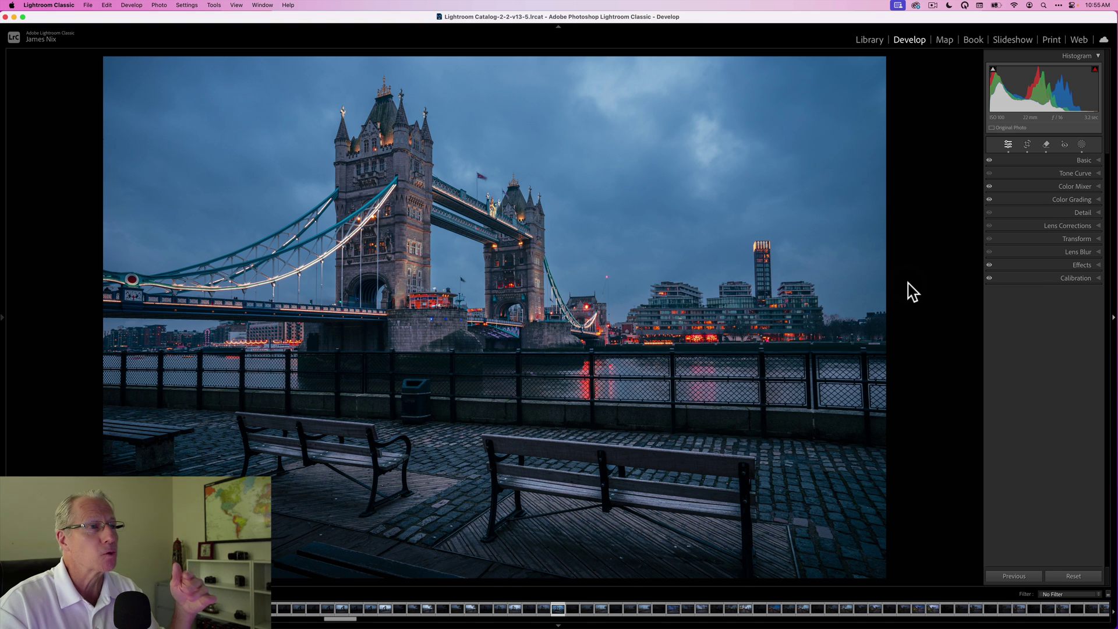
{"action": "key", "text": "backslash"}
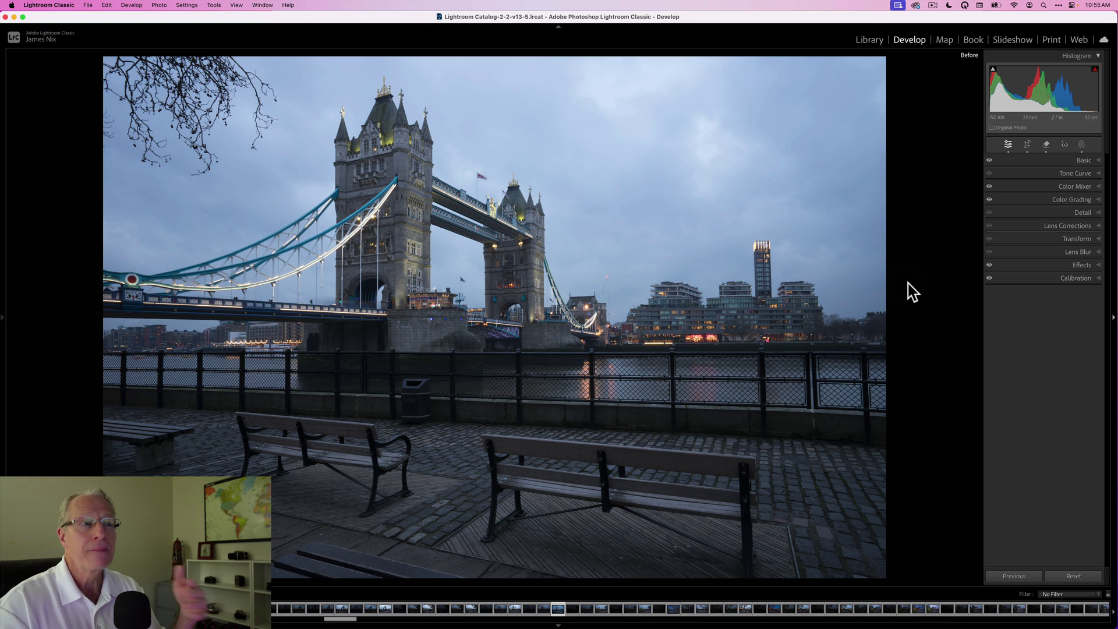
{"action": "key", "text": "backslash"}
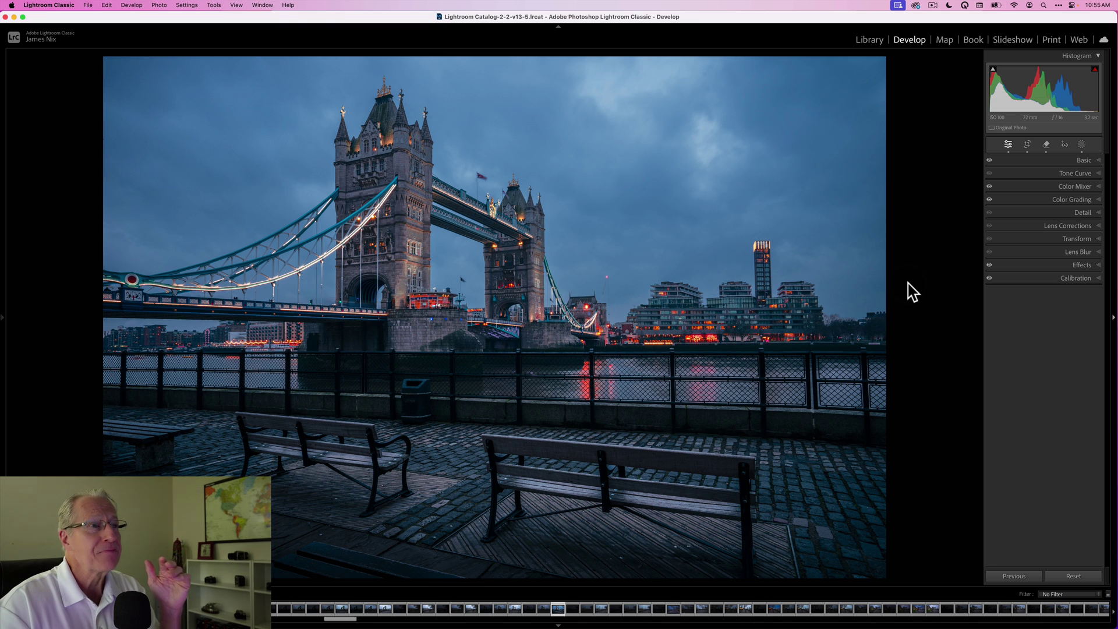
{"action": "key", "text": "backslash"}
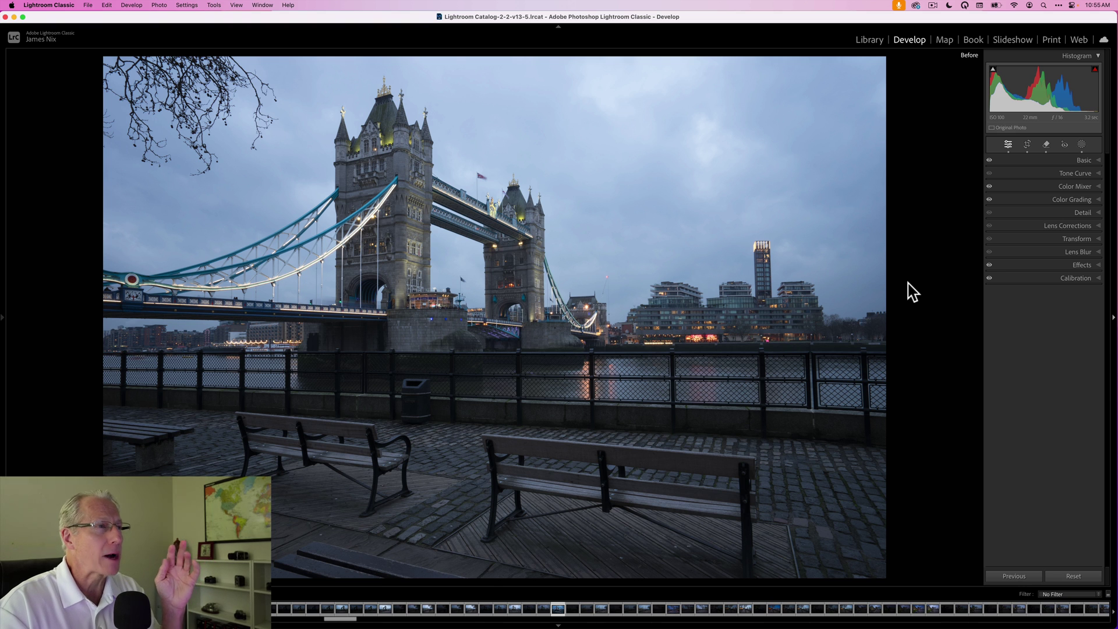
{"action": "key", "text": "backslash"}
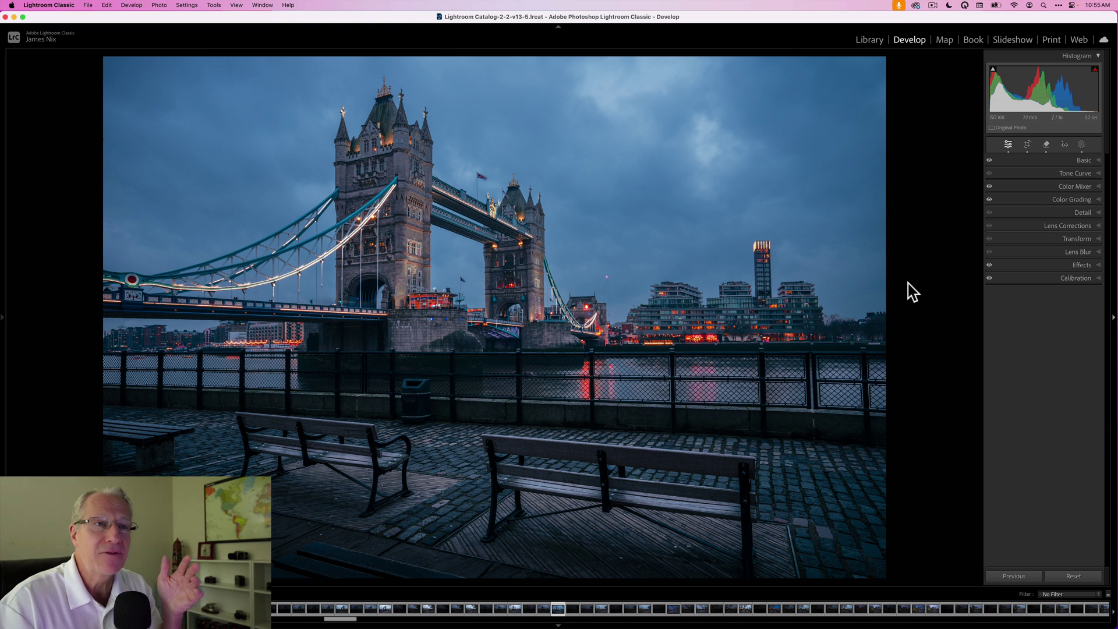
{"action": "key", "text": "backslash"}
{"action": "key", "text": "backslash"}
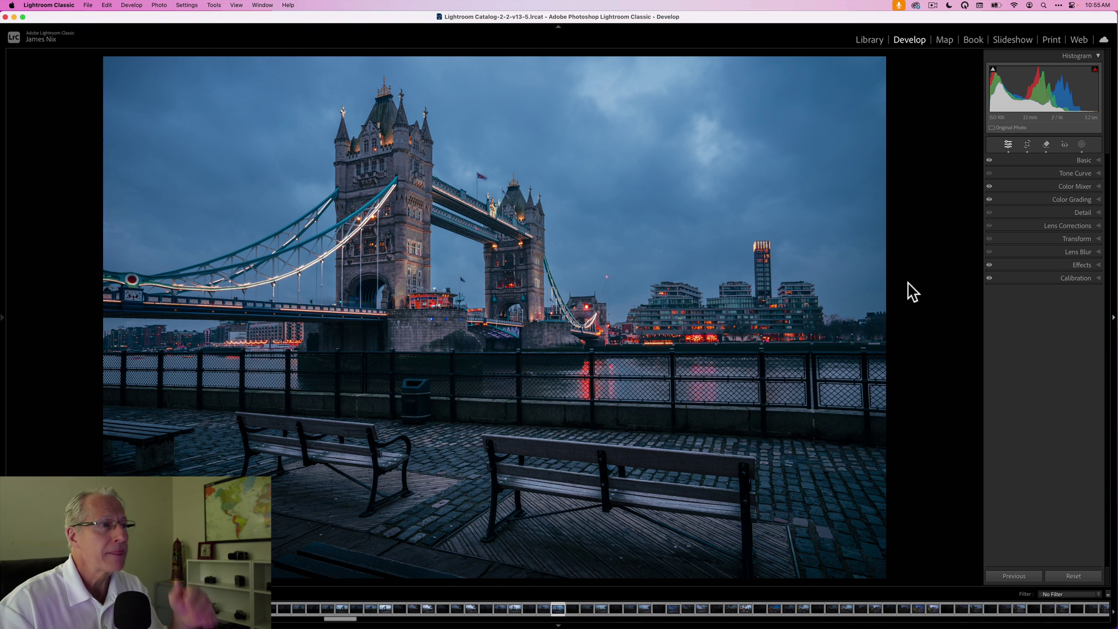